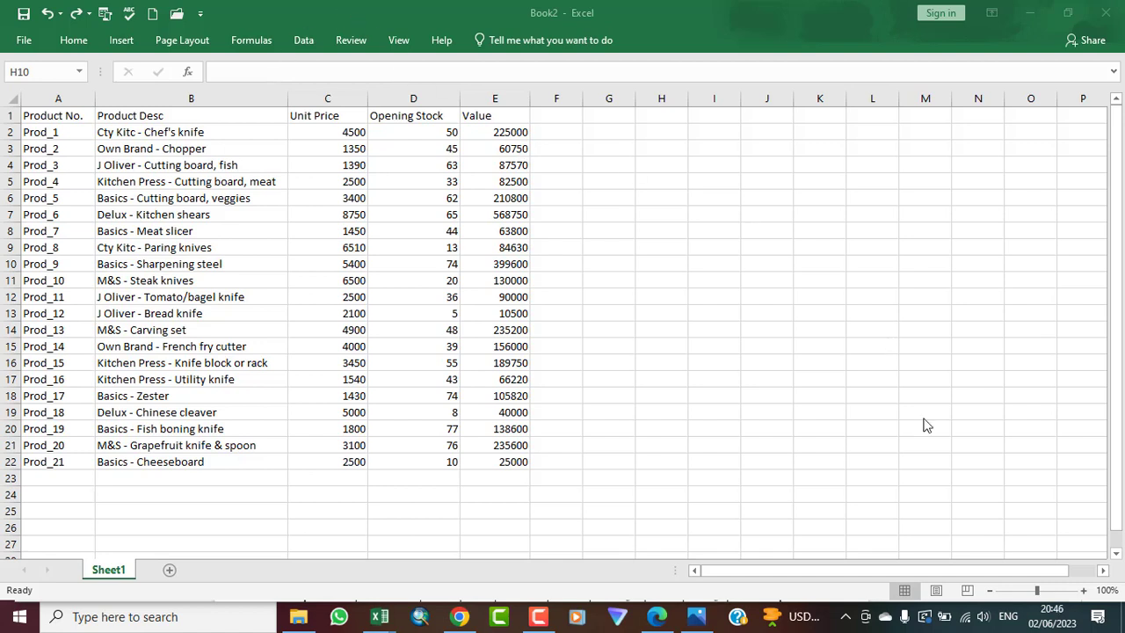
Disconnect from the CN Wi-Fi network and return to the Excel stock table
{"action": "left_click", "coordinate": [964, 618]}
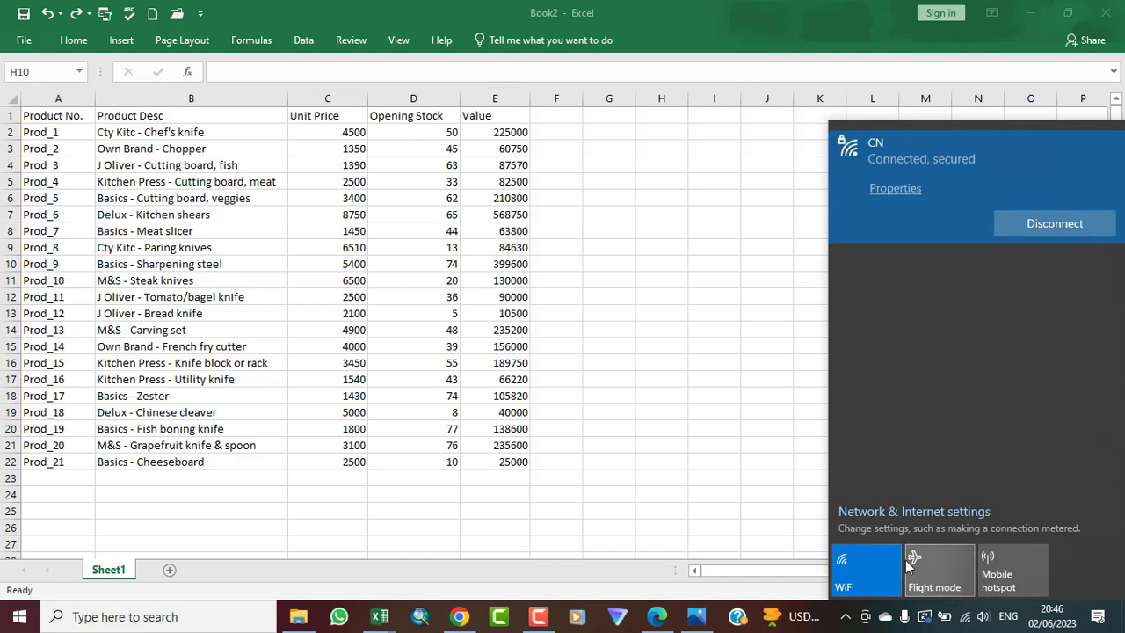
{"action": "left_click", "coordinate": [1046, 229]}
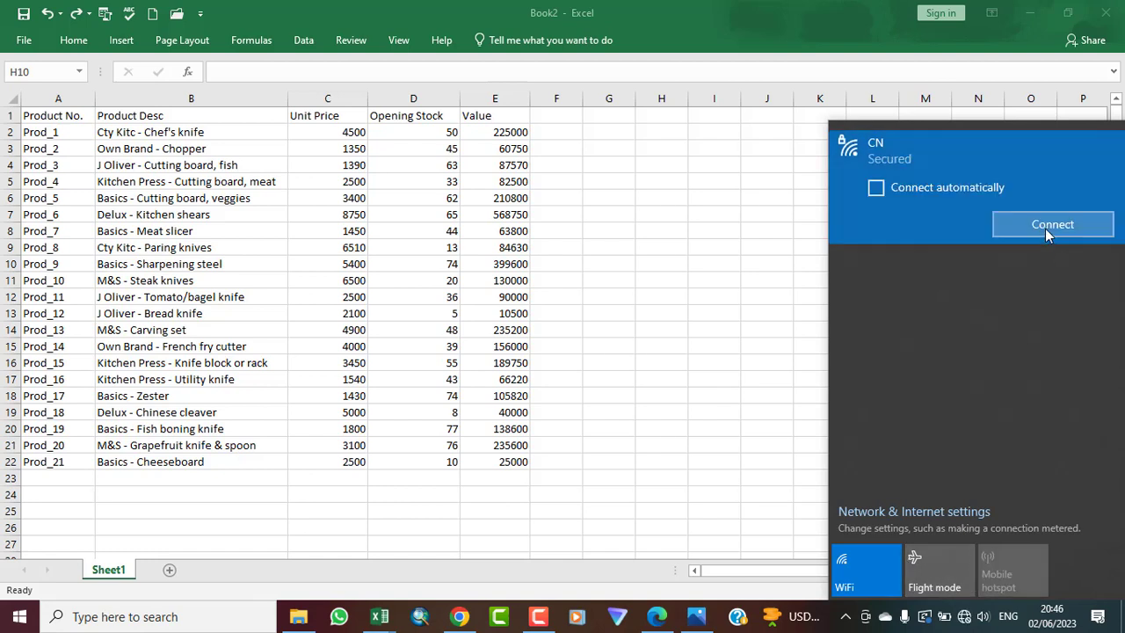
{"action": "left_click", "coordinate": [770, 382]}
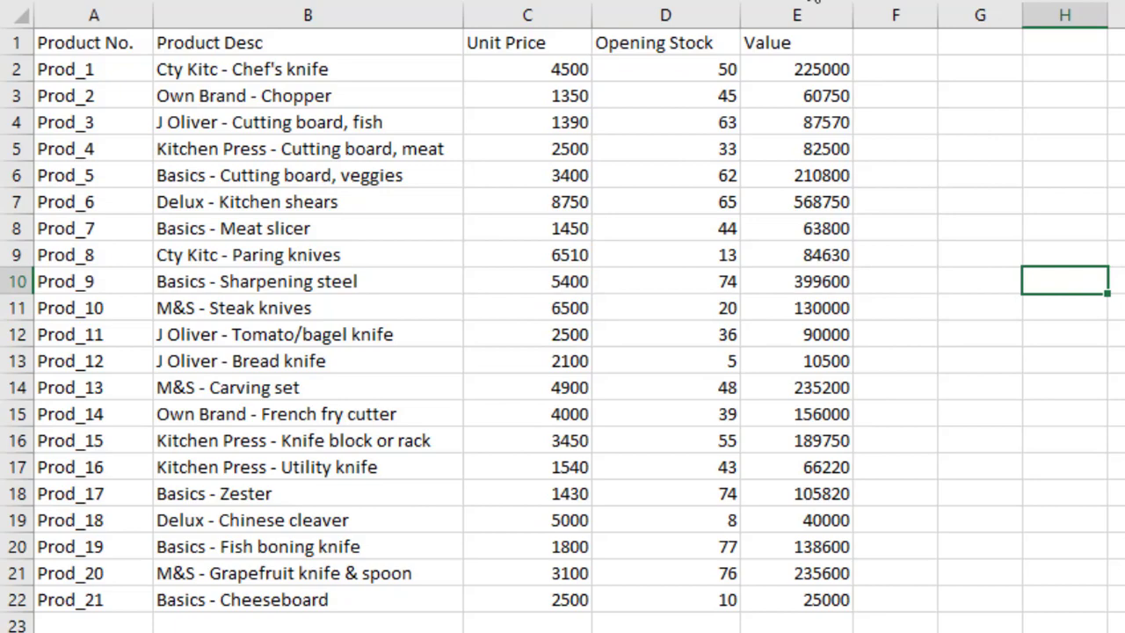
{"action": "left_click", "coordinate": [816, 70]}
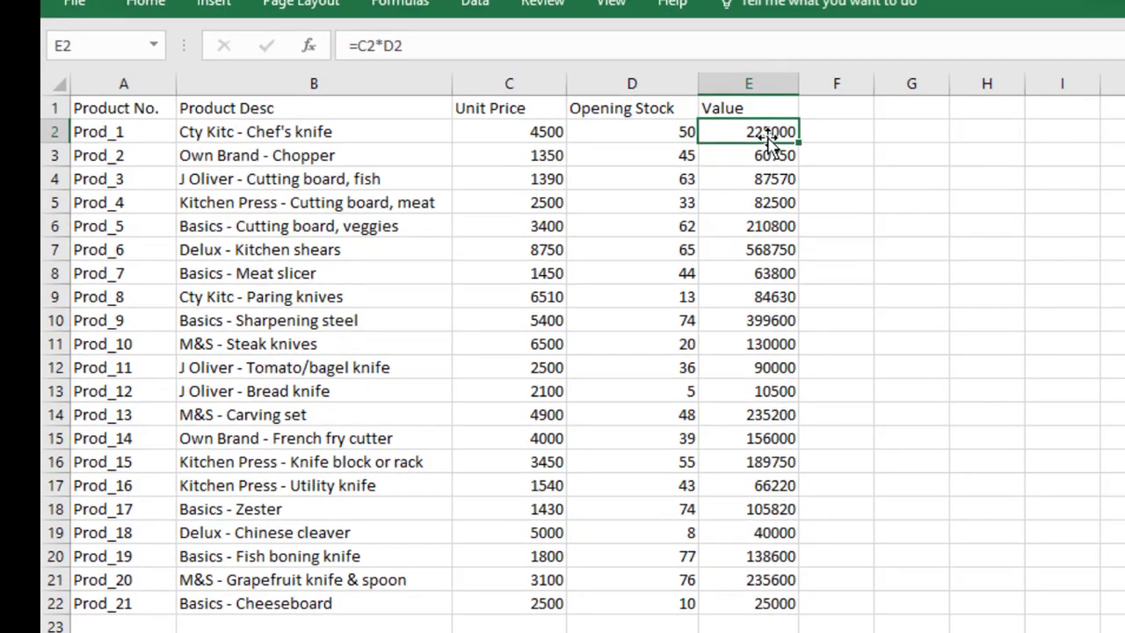
{"action": "left_click", "coordinate": [779, 159]}
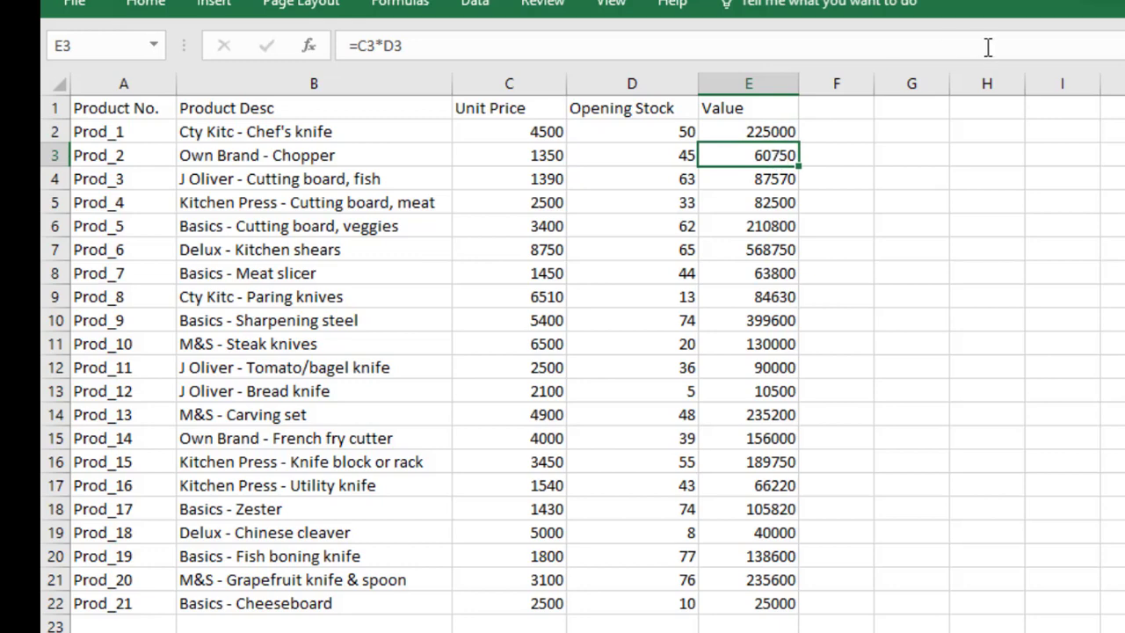
{"action": "left_click", "coordinate": [1001, 131]}
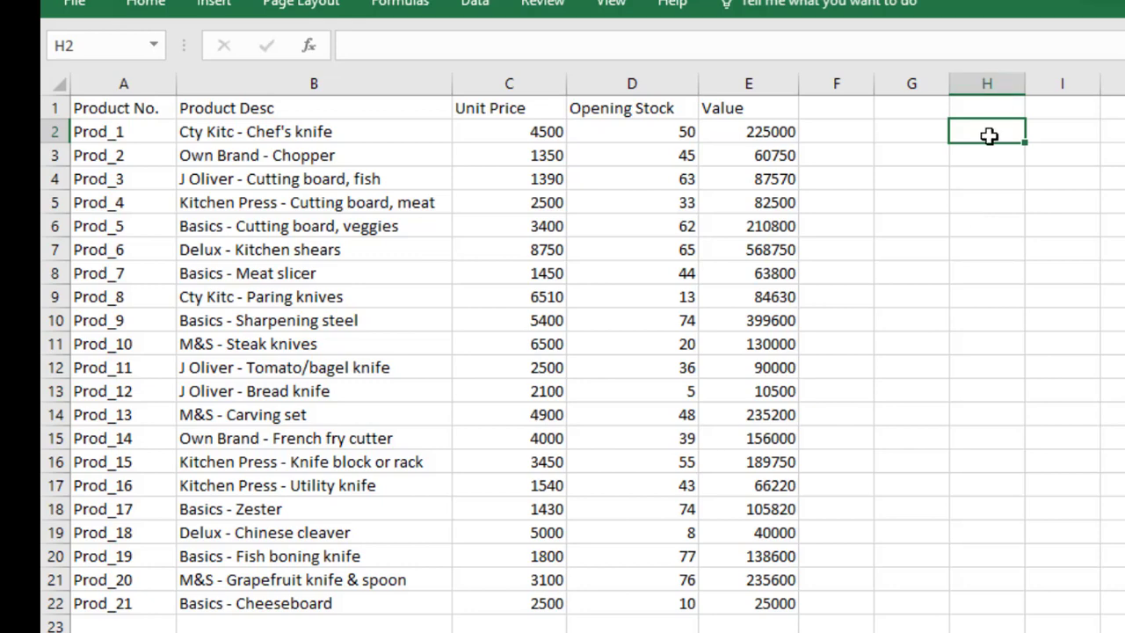
Begin =VLOOKUP( in cell H2 using the =vloo autocomplete
{"action": "type", "text": "="}
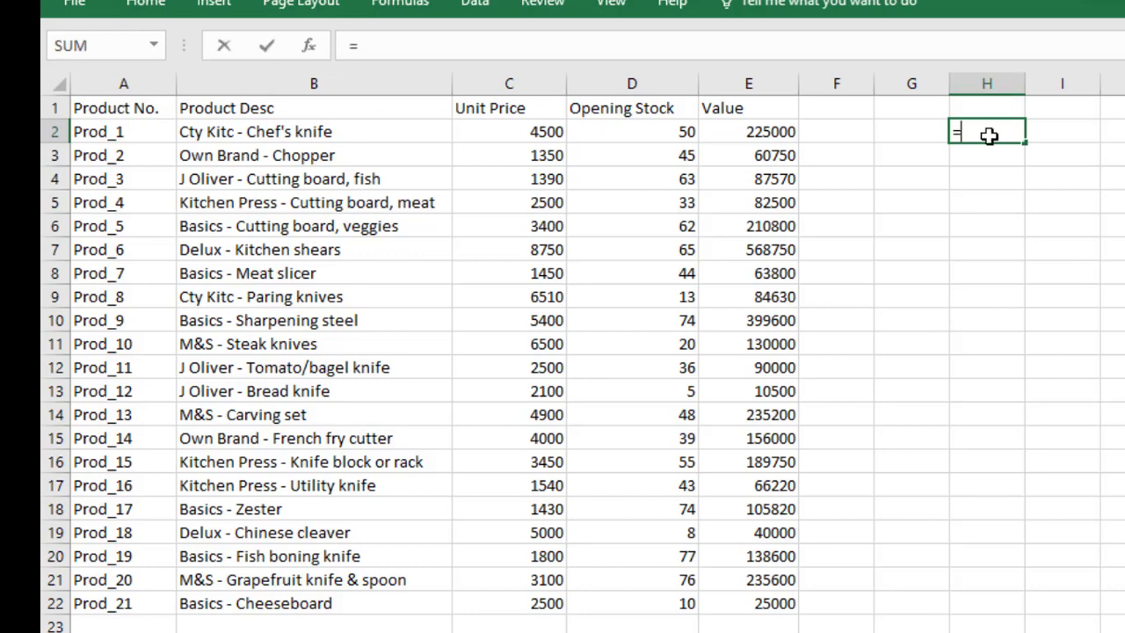
{"action": "type", "text": "vloo"}
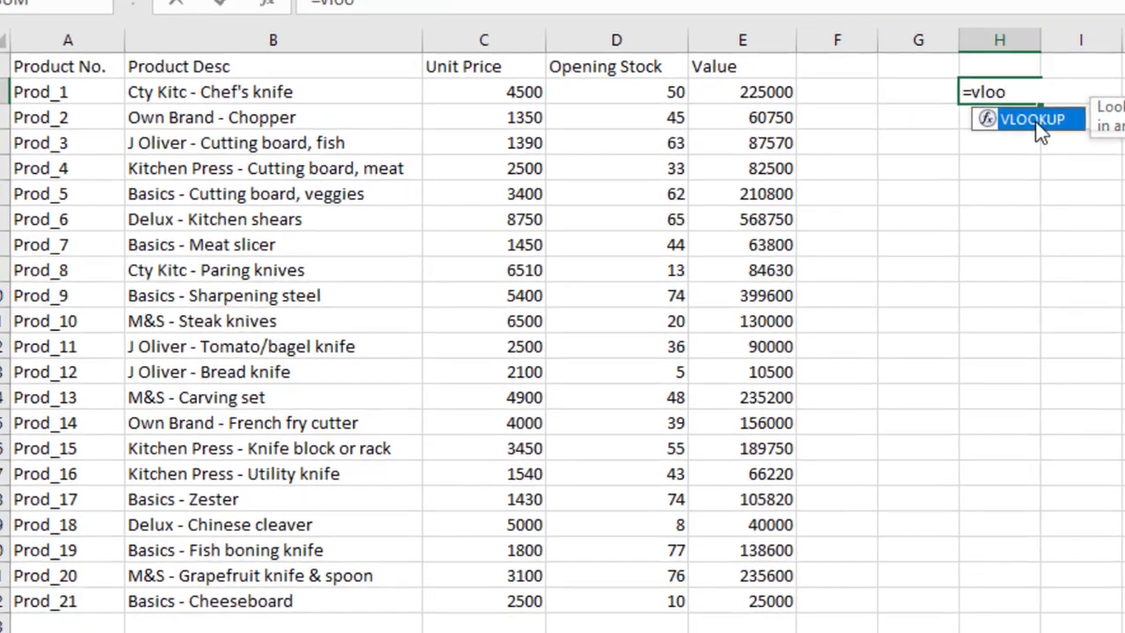
{"action": "key", "text": "Tab"}
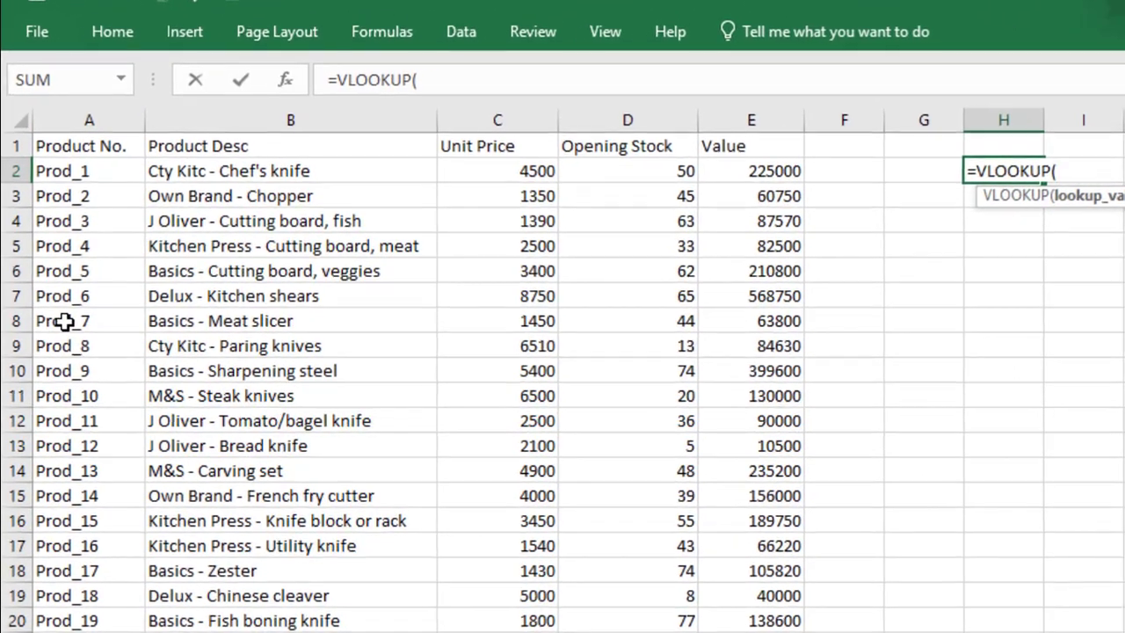
Give H2's VLOOKUP lookup value A8 and table range A2:E22
{"action": "left_click", "coordinate": [83, 330]}
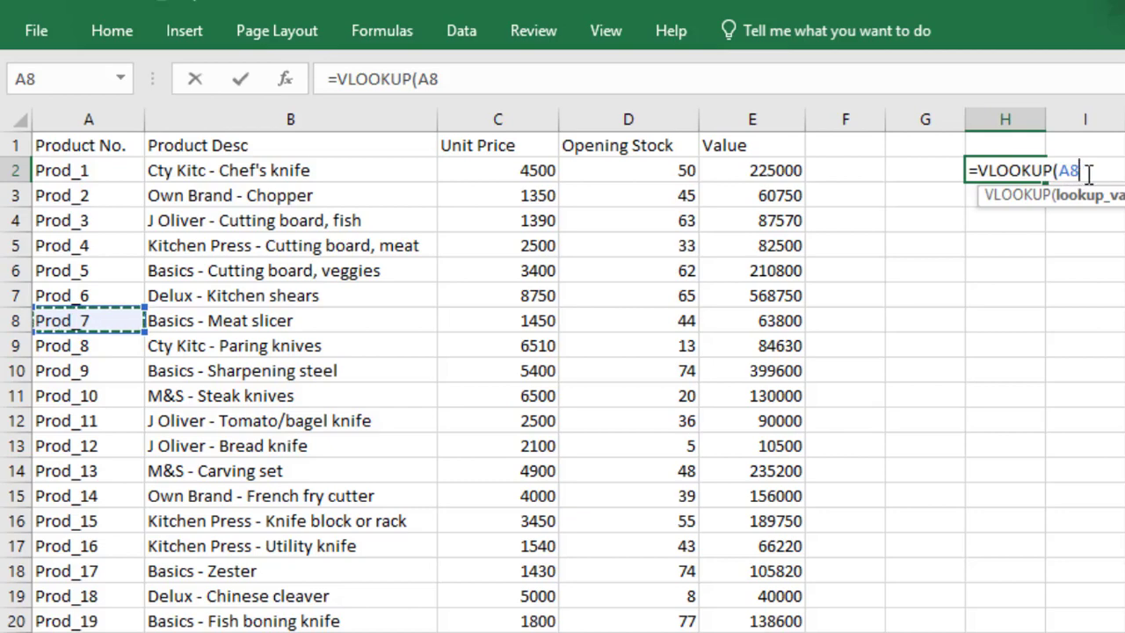
{"action": "type", "text": ","}
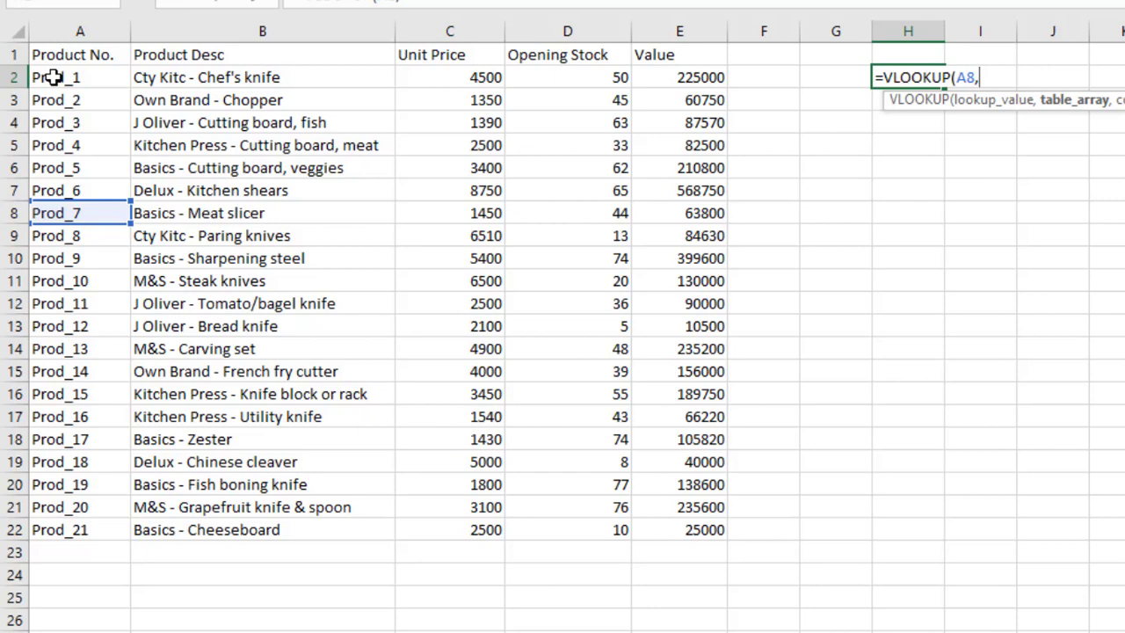
{"action": "left_click_drag", "start_coordinate": [53, 77], "coordinate": [694, 529]}
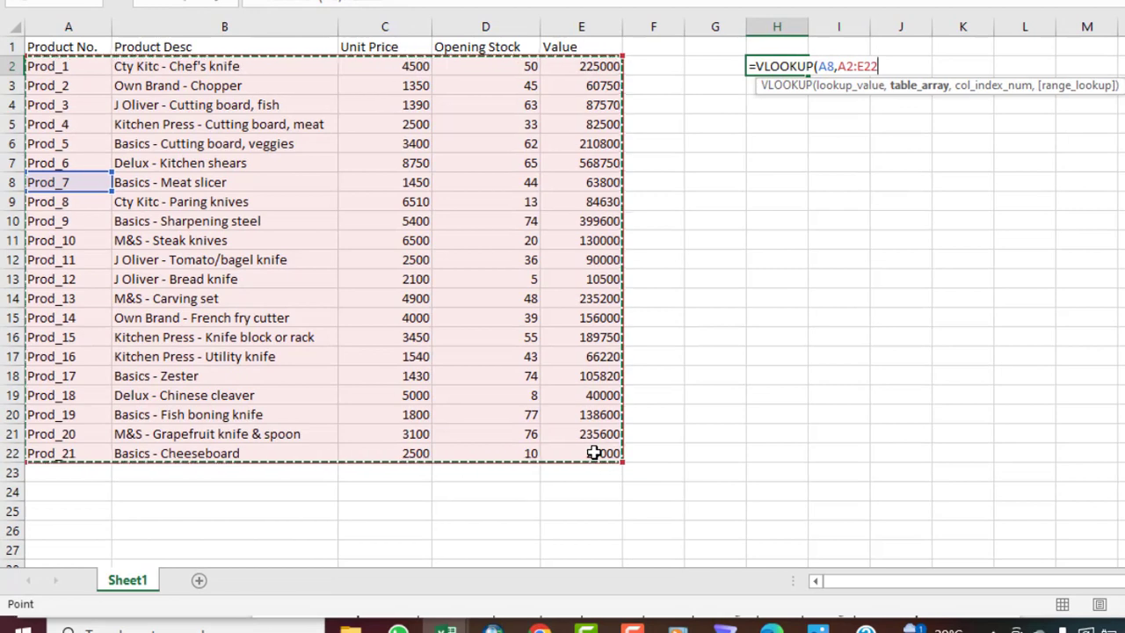
Add column index 2 (product description) to the H2 VLOOKUP
{"action": "type", "text": ","}
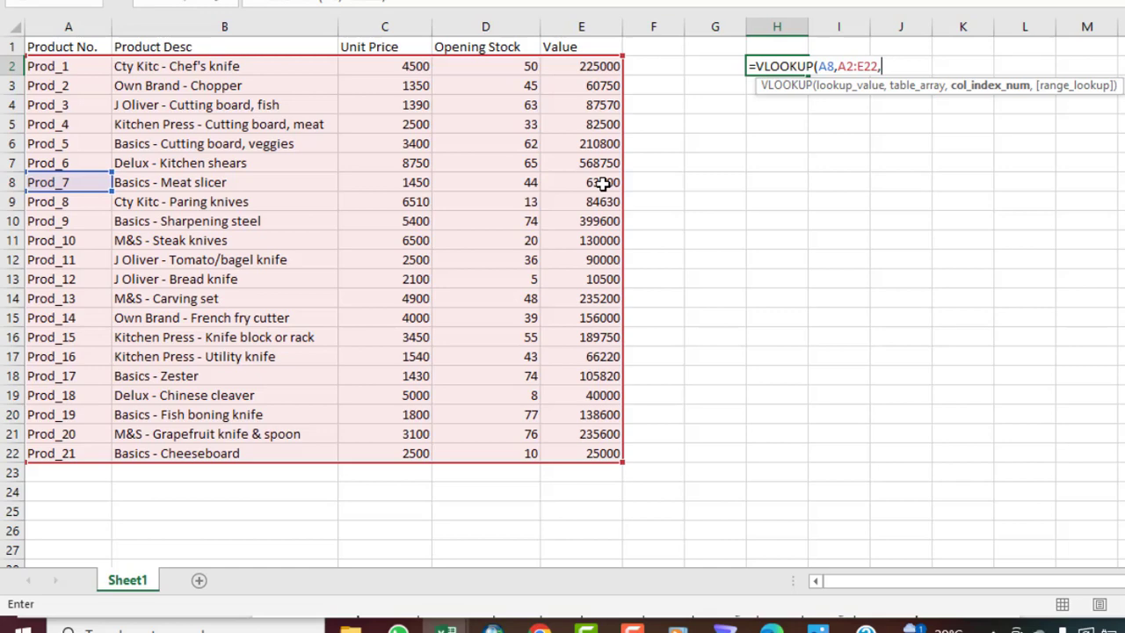
{"action": "type", "text": "2"}
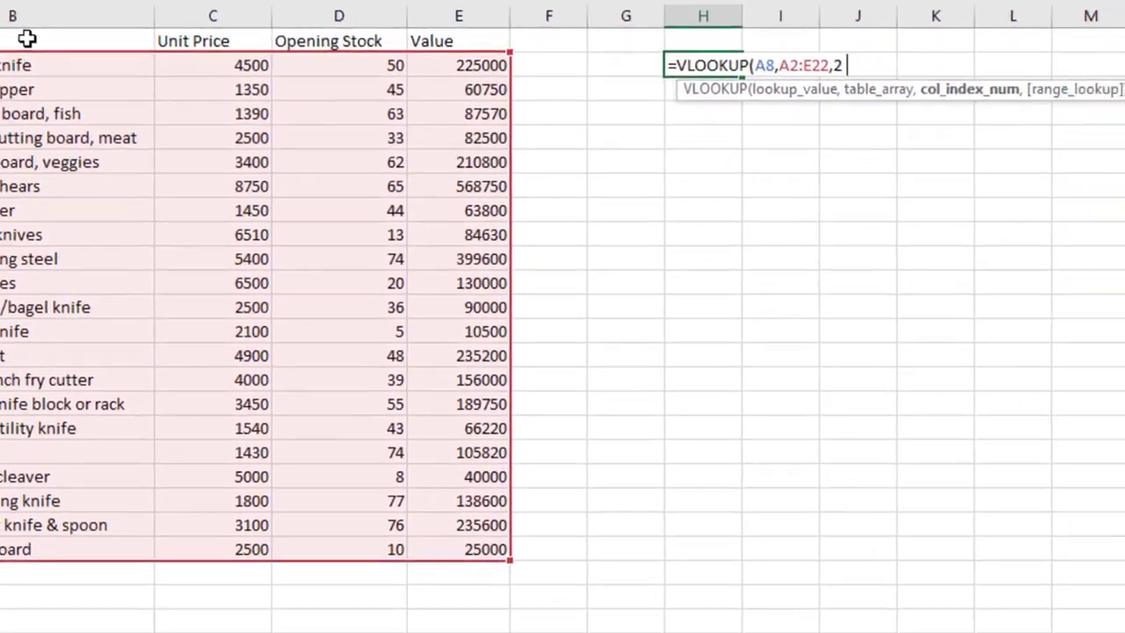
Complete H2's VLOOKUP with FALSE exact match, showing Basics - Meat slicer, and clear H3's stray 0
{"action": "type", "text": ","}
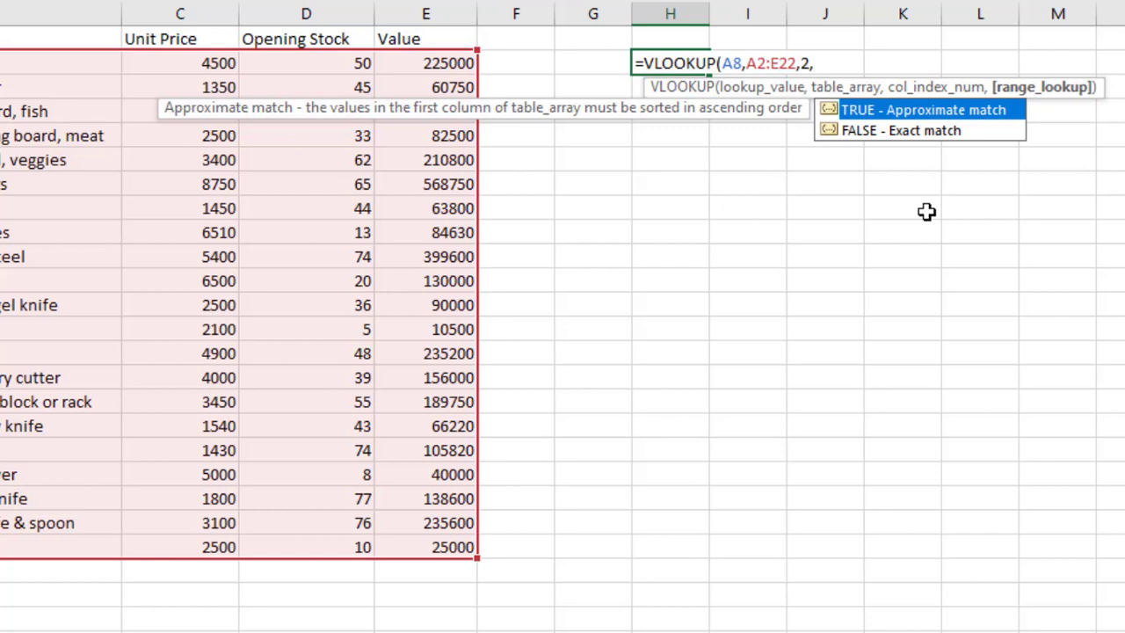
{"action": "double_click", "coordinate": [907, 132]}
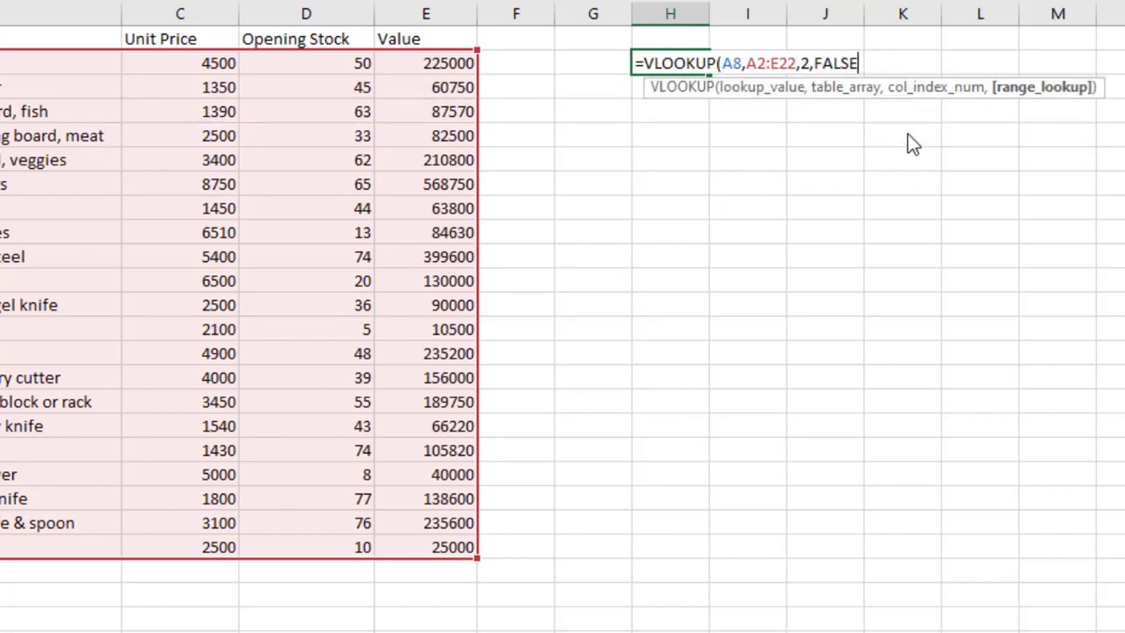
{"action": "key", "text": "Return"}
{"action": "type", "text": "0"}
{"action": "key", "text": "BackSpace"}
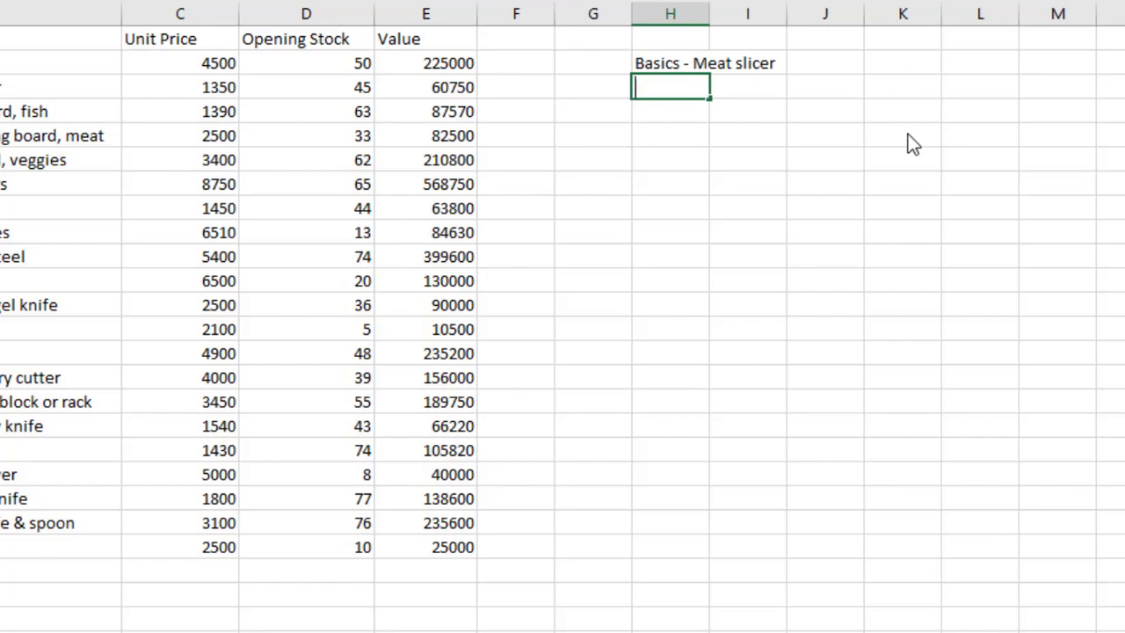
{"action": "left_click", "coordinate": [759, 62]}
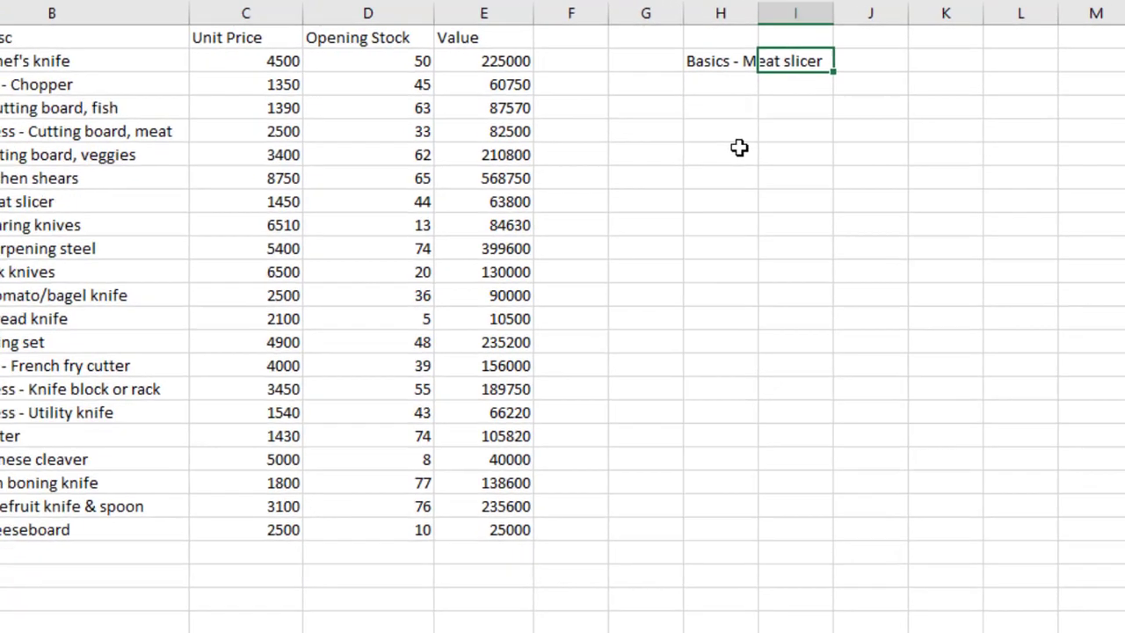
{"action": "left_click", "coordinate": [689, 159]}
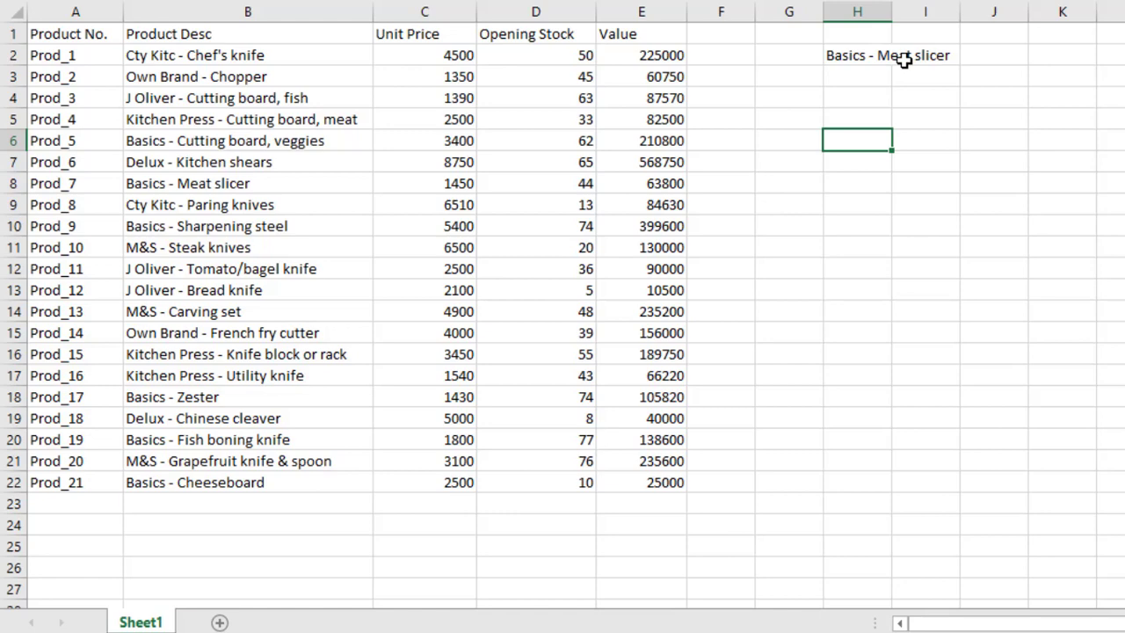
{"action": "left_click", "coordinate": [856, 166]}
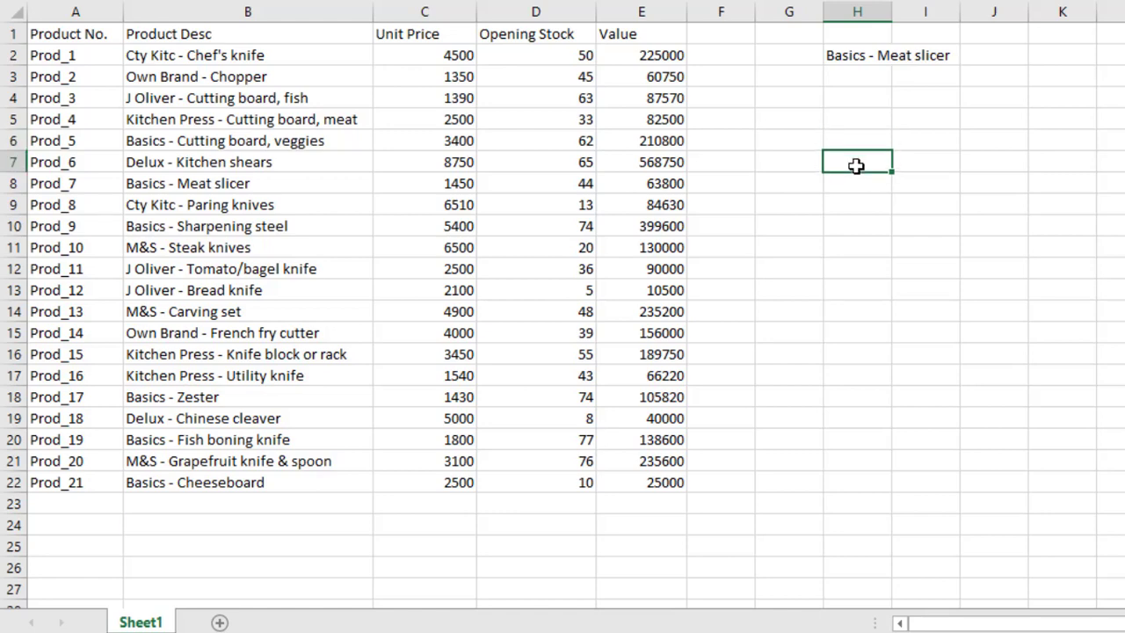
Label H7 'Product No.' and H8 'Unit Price' for the second lookup
{"action": "type", "text": "Product No."}
{"action": "key", "text": "Return"}
{"action": "left_click", "coordinate": [964, 176]}
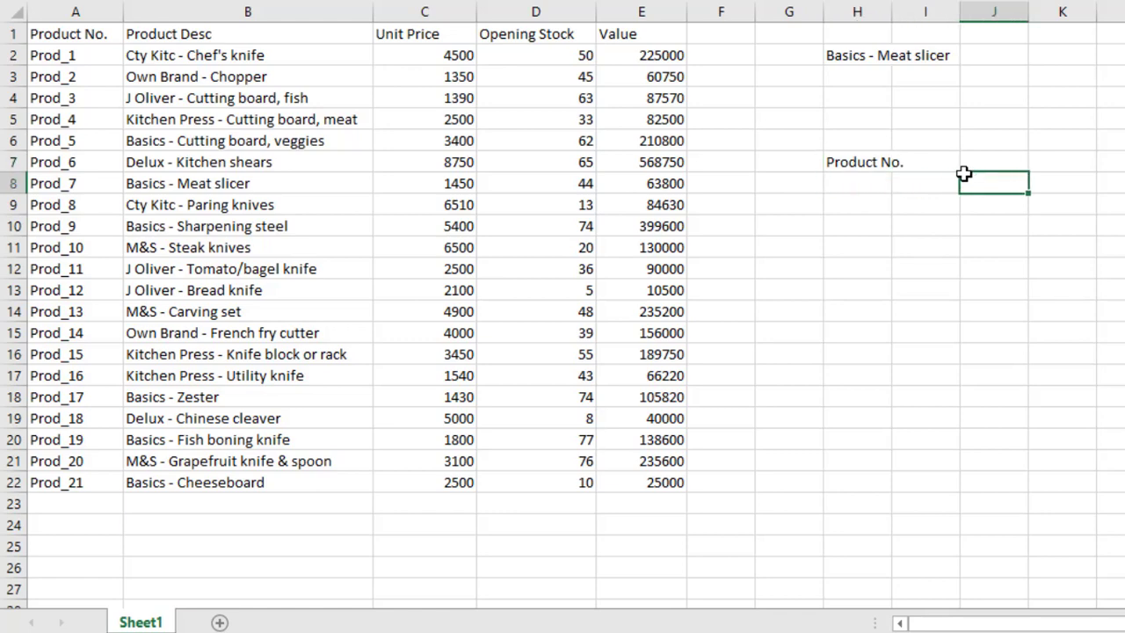
{"action": "left_click", "coordinate": [847, 186]}
{"action": "type", "text": "Unit"}
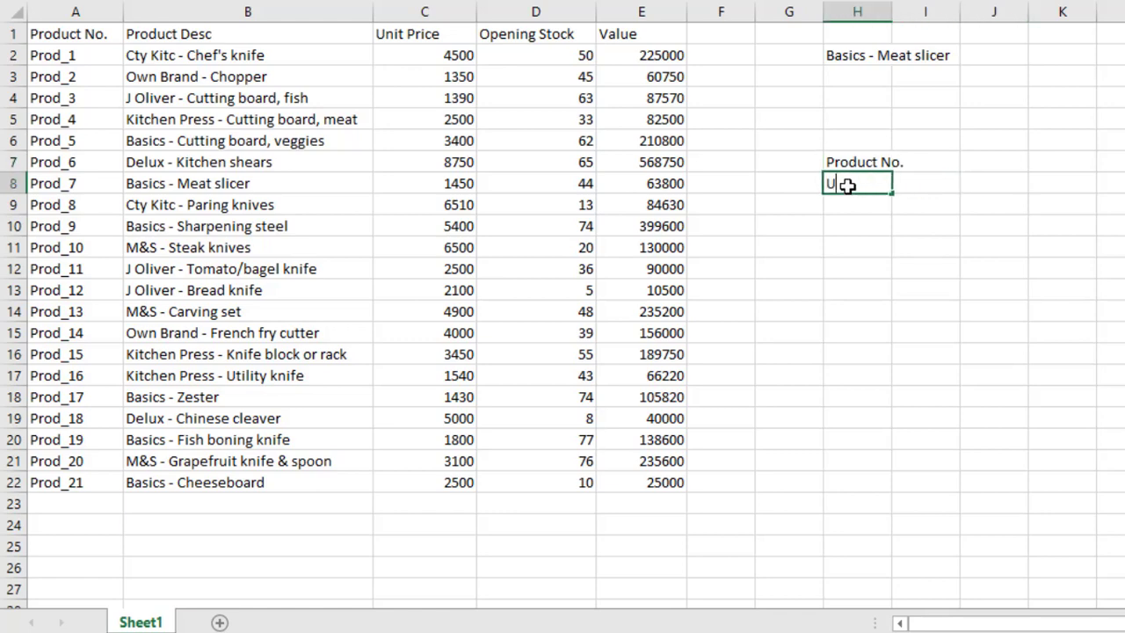
{"action": "type", "text": " Price"}
{"action": "left_click", "coordinate": [947, 162]}
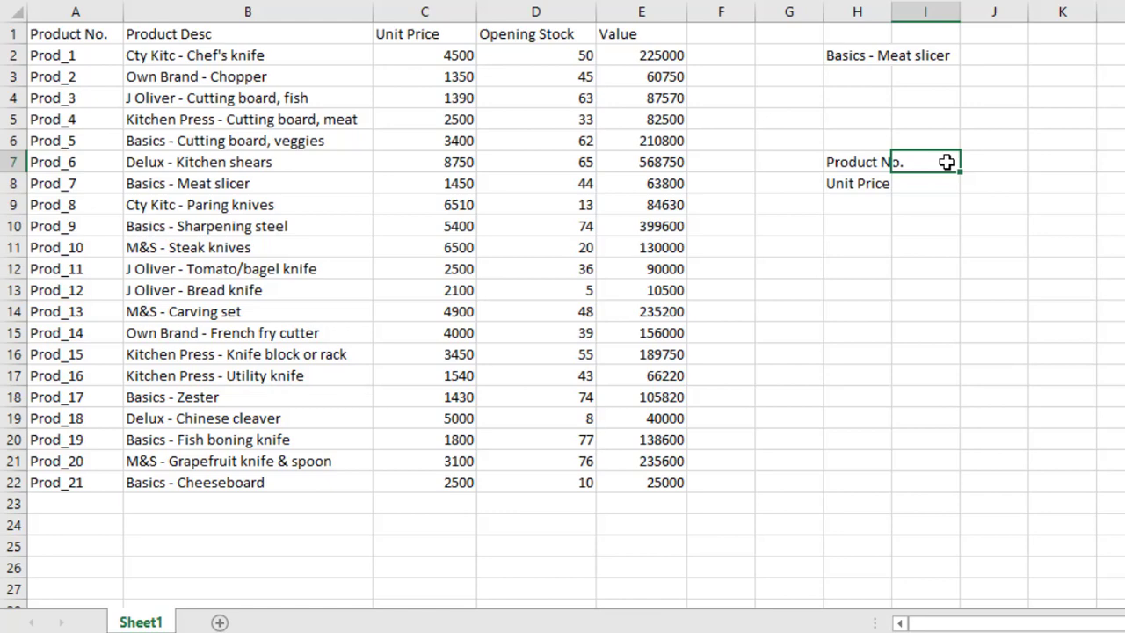
{"action": "left_click", "coordinate": [68, 380]}
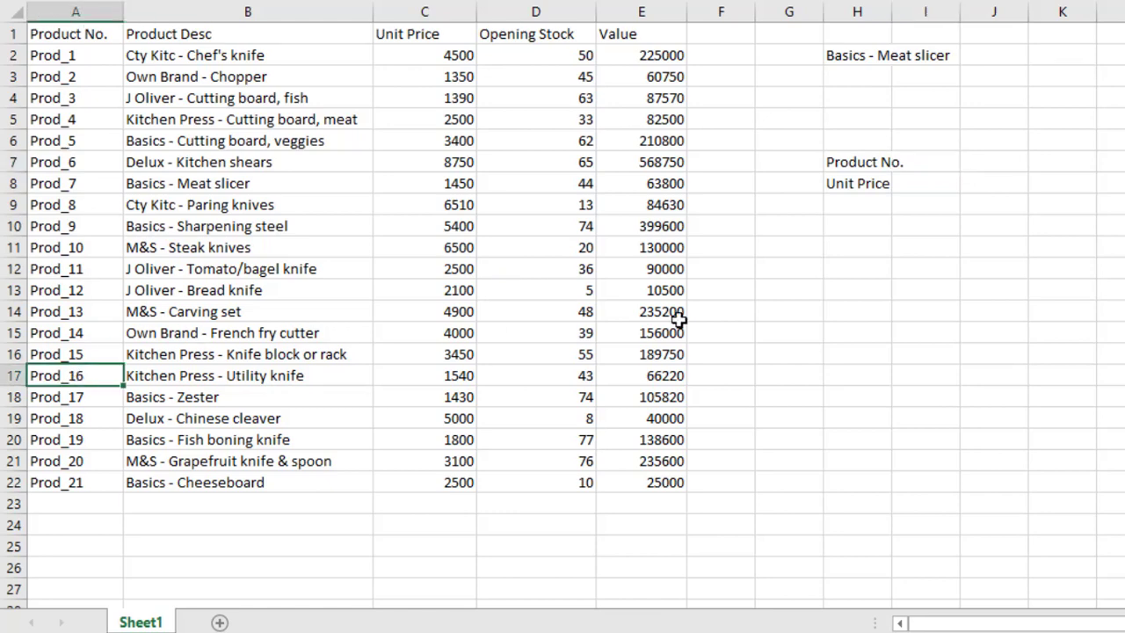
Enter Prod_16 as the product number in I7
{"action": "left_click", "coordinate": [942, 164]}
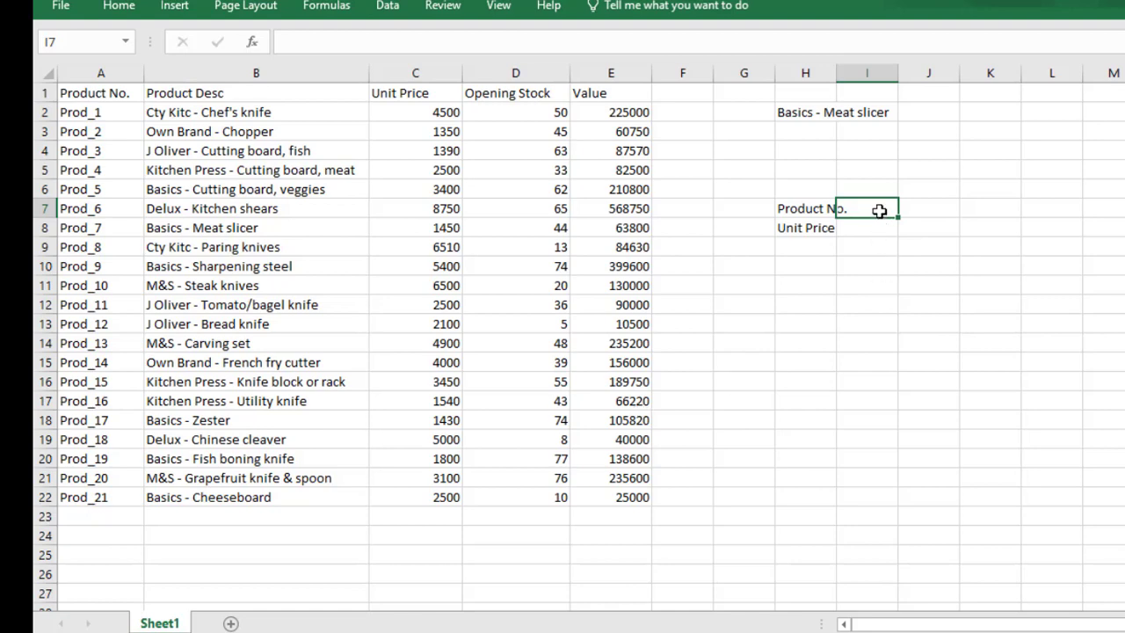
{"action": "type", "text": "Prod_16"}
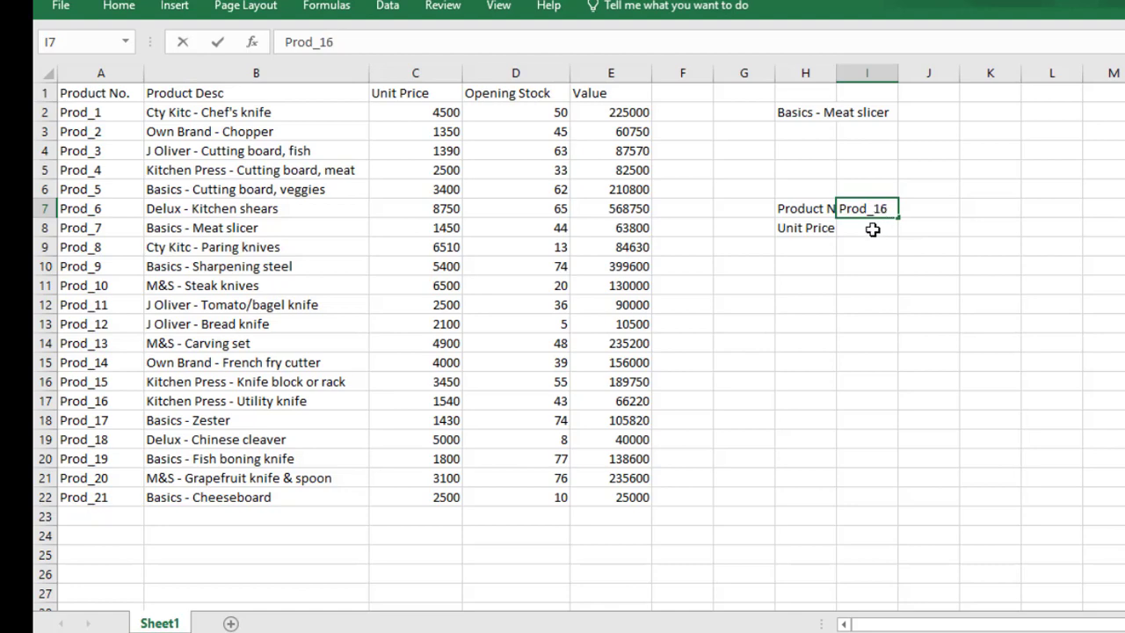
{"action": "left_click", "coordinate": [872, 229]}
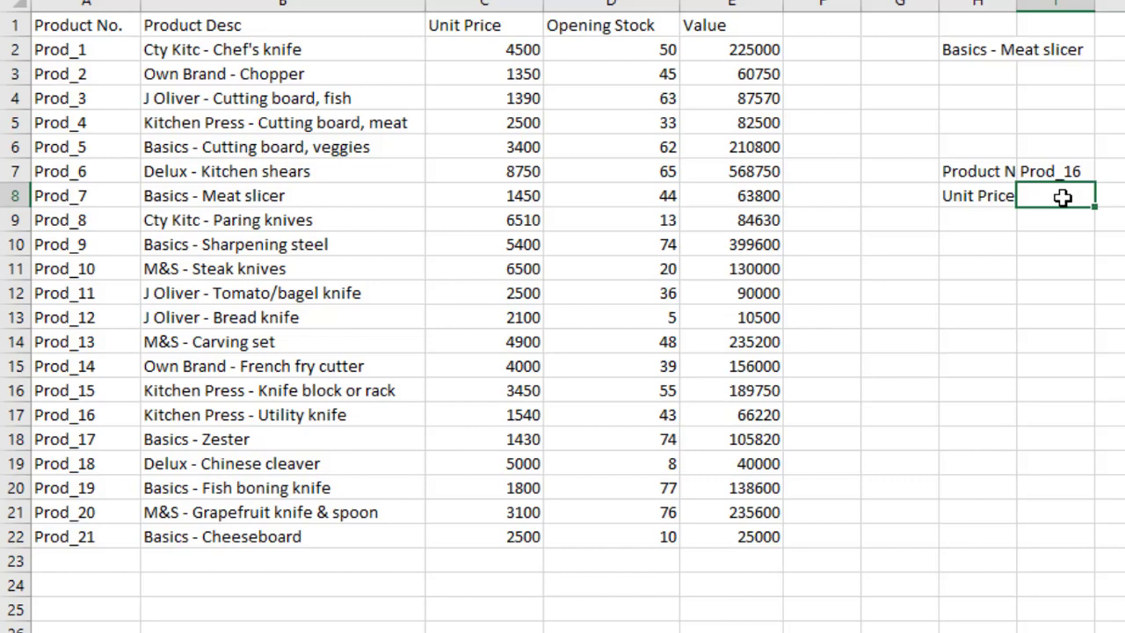
Enter =VLOOKUP(A17,A2:E22,3,FALSE) in I8 to return Prod_16's price 1540
{"action": "type", "text": "=vloo"}
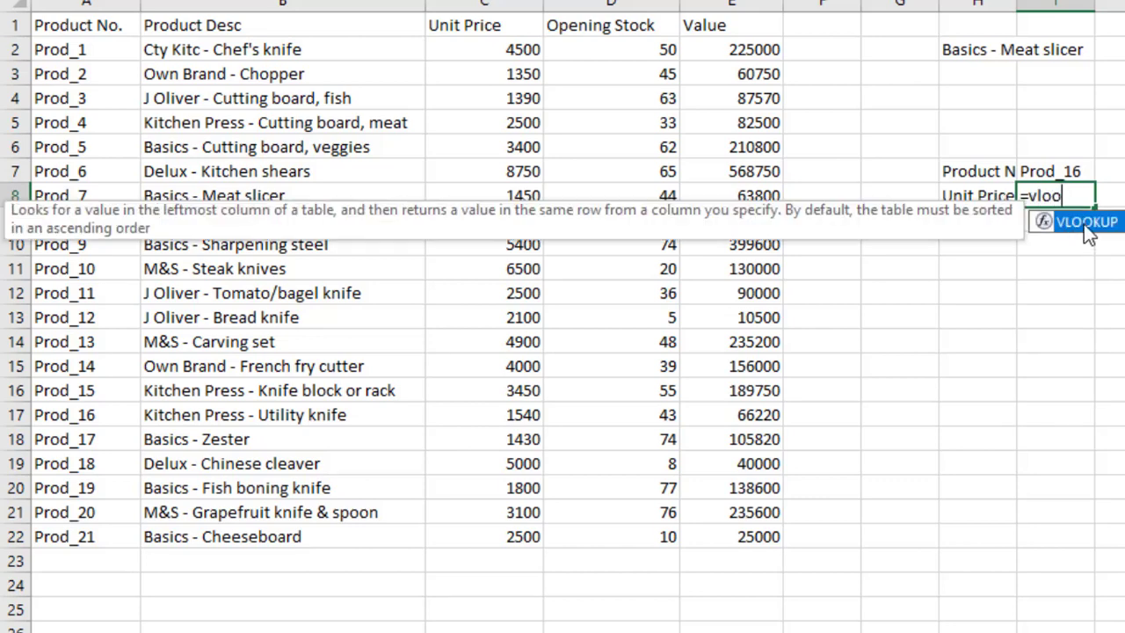
{"action": "double_click", "coordinate": [1087, 227]}
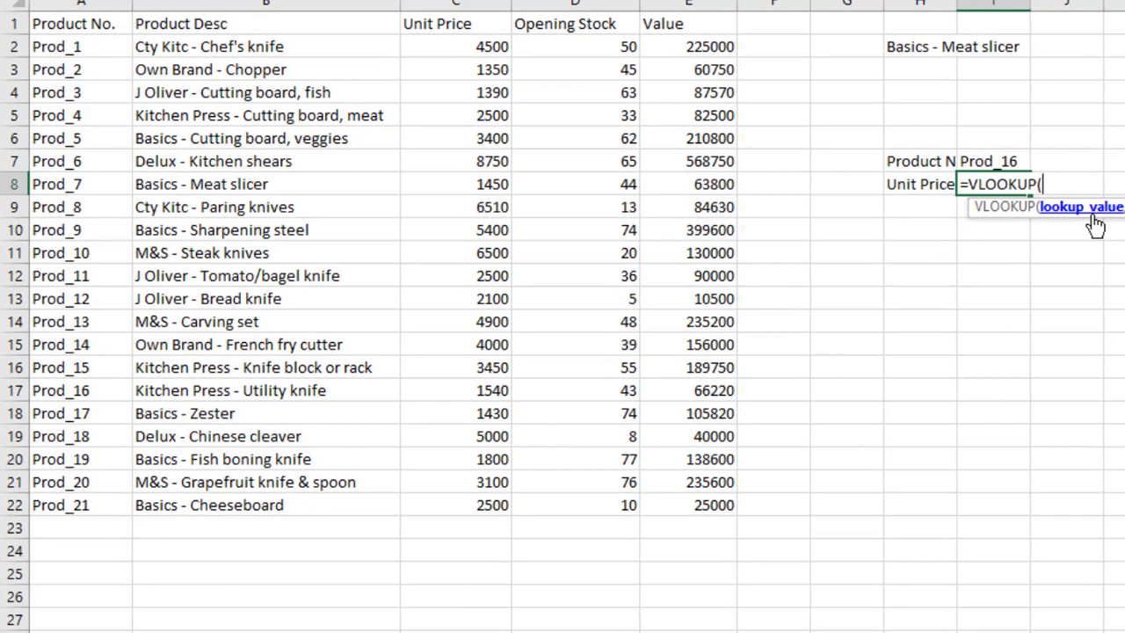
{"action": "left_click", "coordinate": [75, 392]}
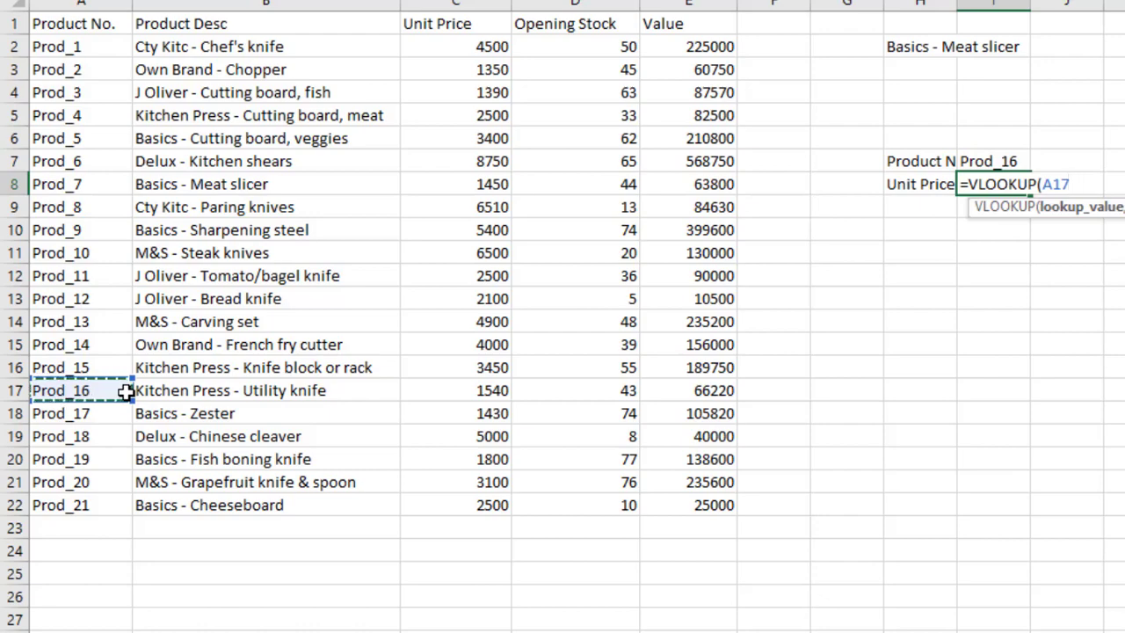
{"action": "type", "text": ","}
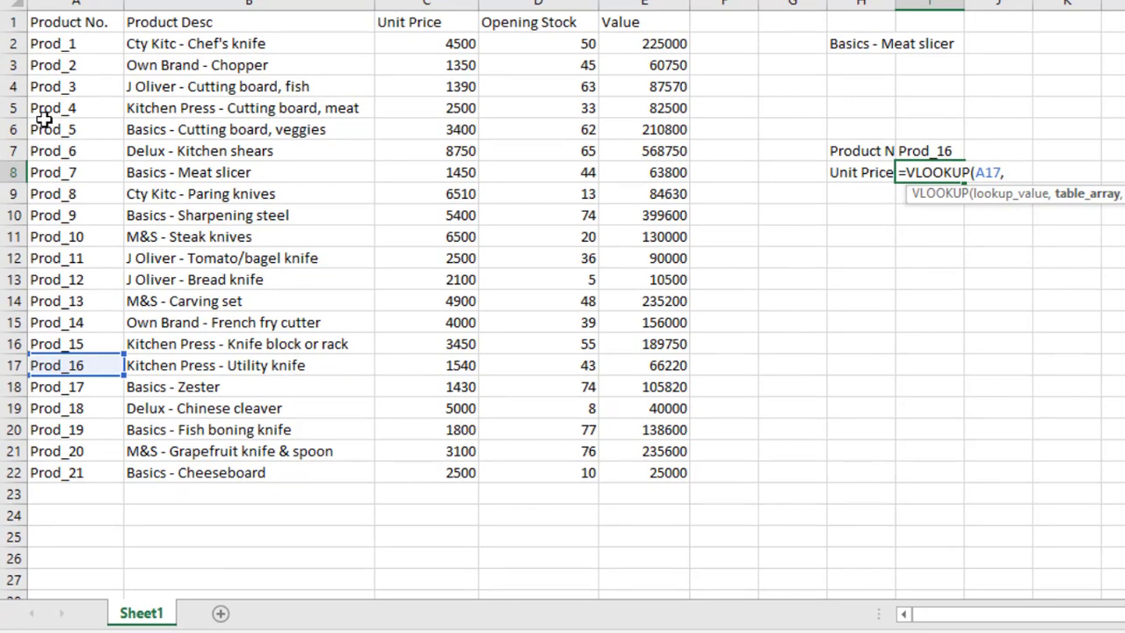
{"action": "left_click_drag", "start_coordinate": [54, 44], "coordinate": [641, 470]}
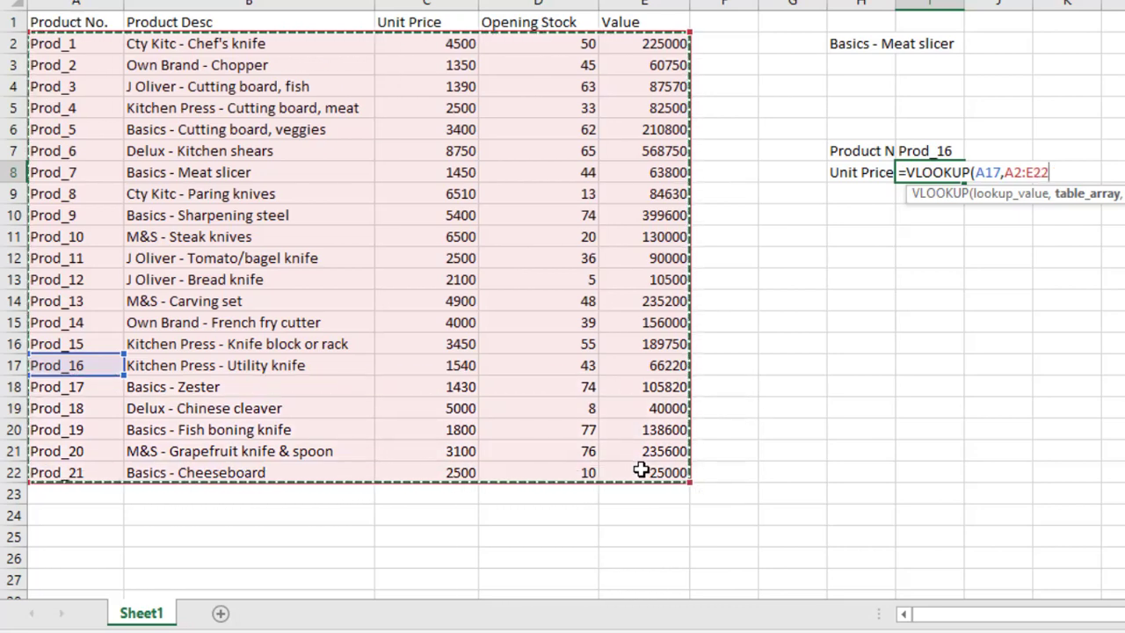
{"action": "type", "text": ","}
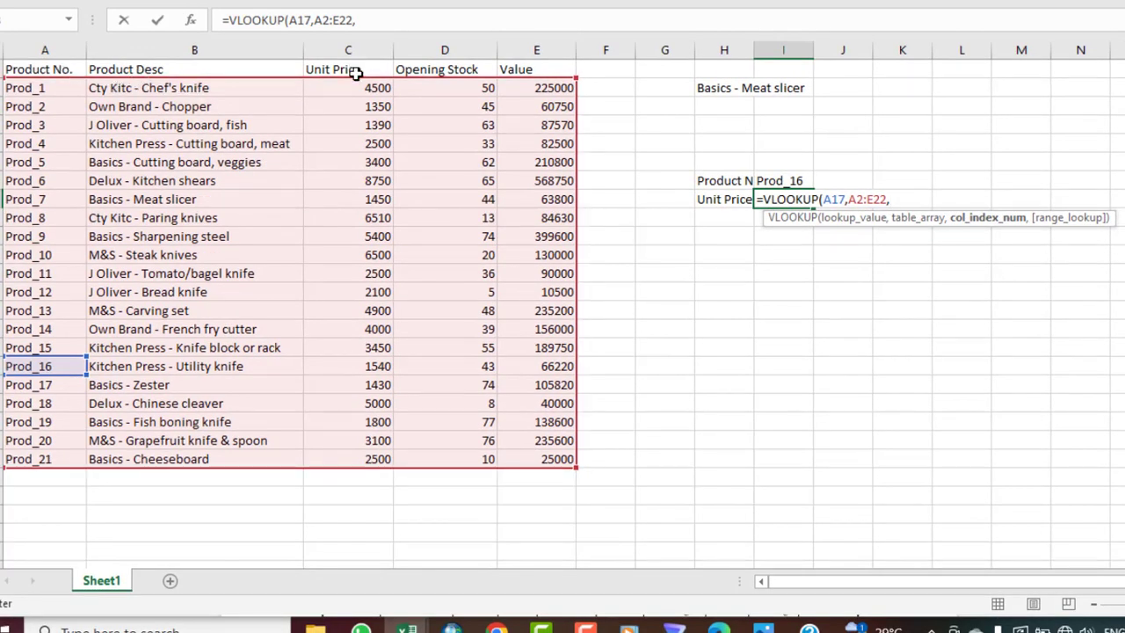
{"action": "type", "text": "3,"}
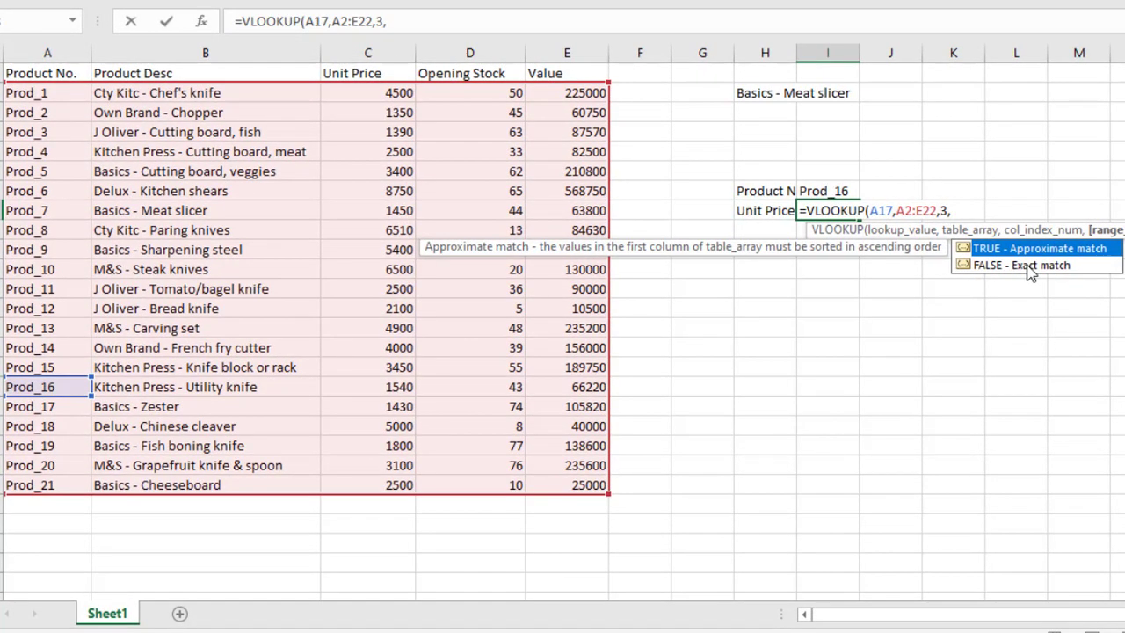
{"action": "double_click", "coordinate": [1025, 266]}
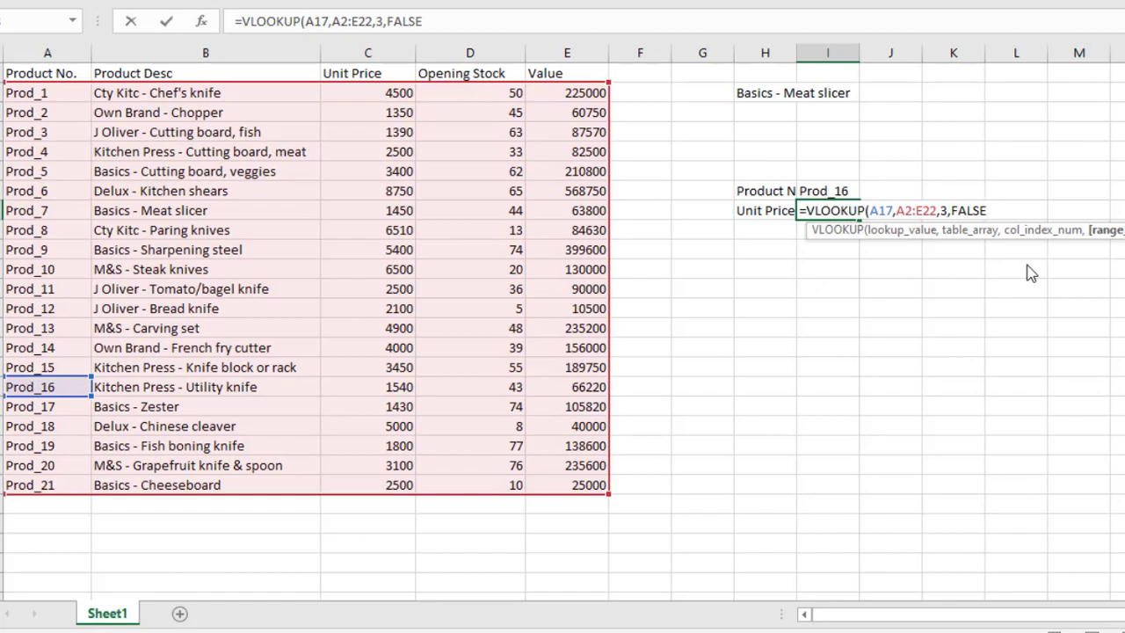
{"action": "type", "text": ")"}
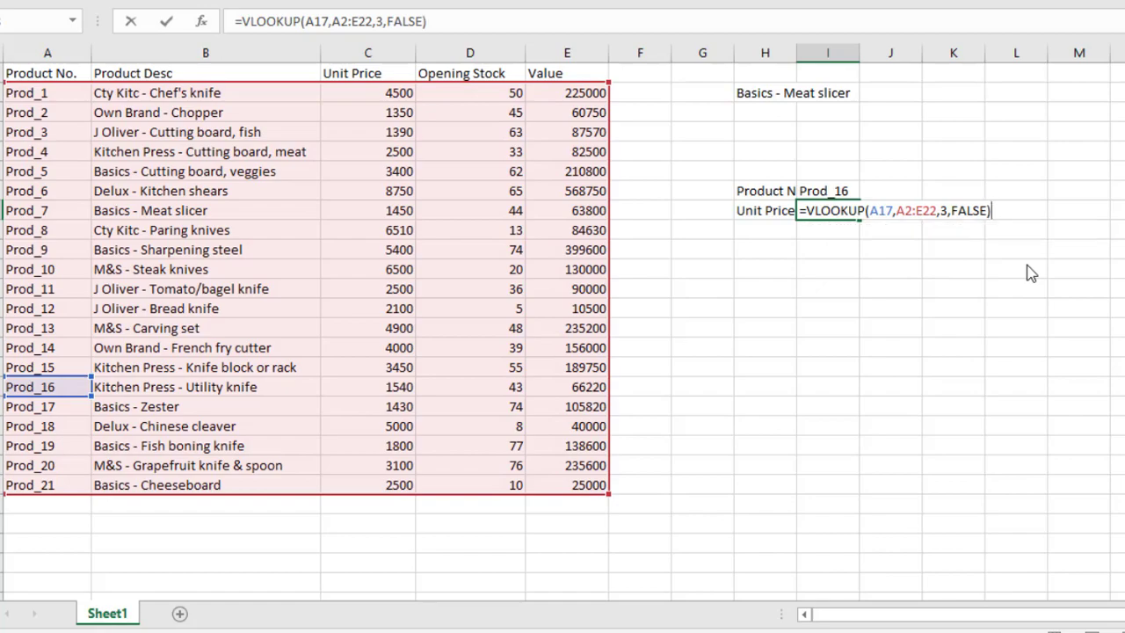
{"action": "key", "text": "Return"}
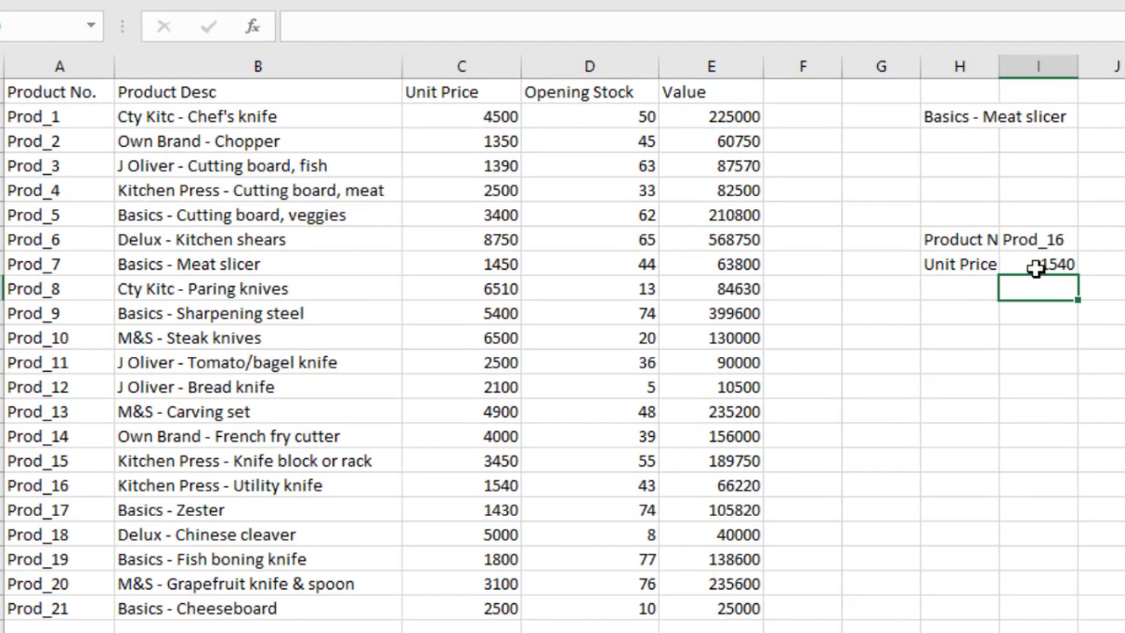
Check I8's formula against Prod_16's row 17 and its 1540 price
{"action": "left_click", "coordinate": [1048, 267]}
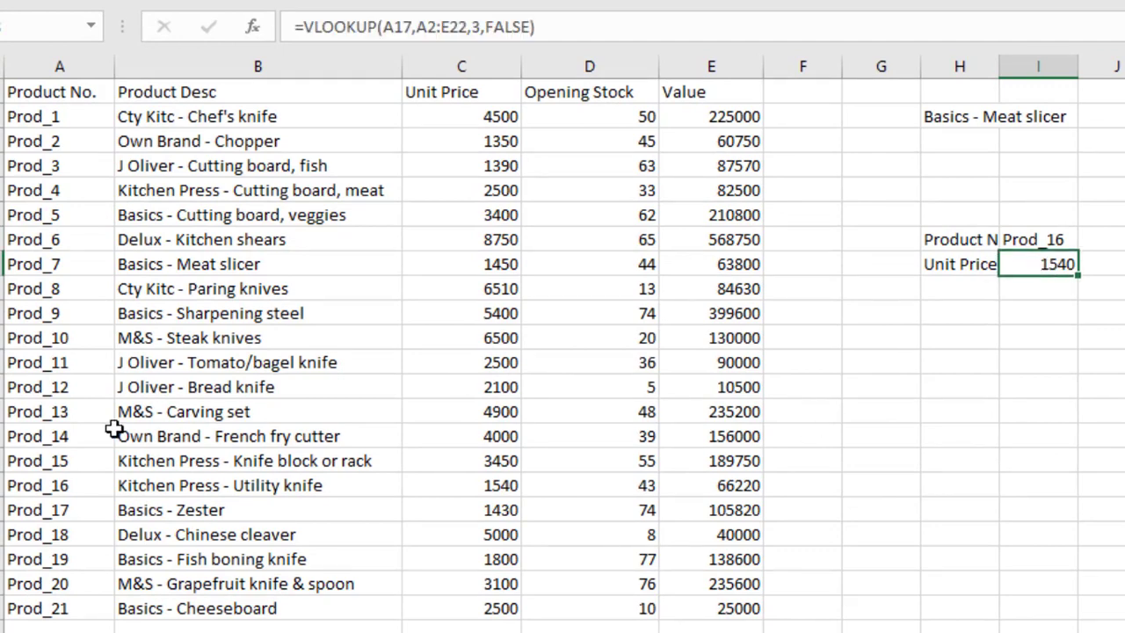
{"action": "left_click", "coordinate": [58, 485]}
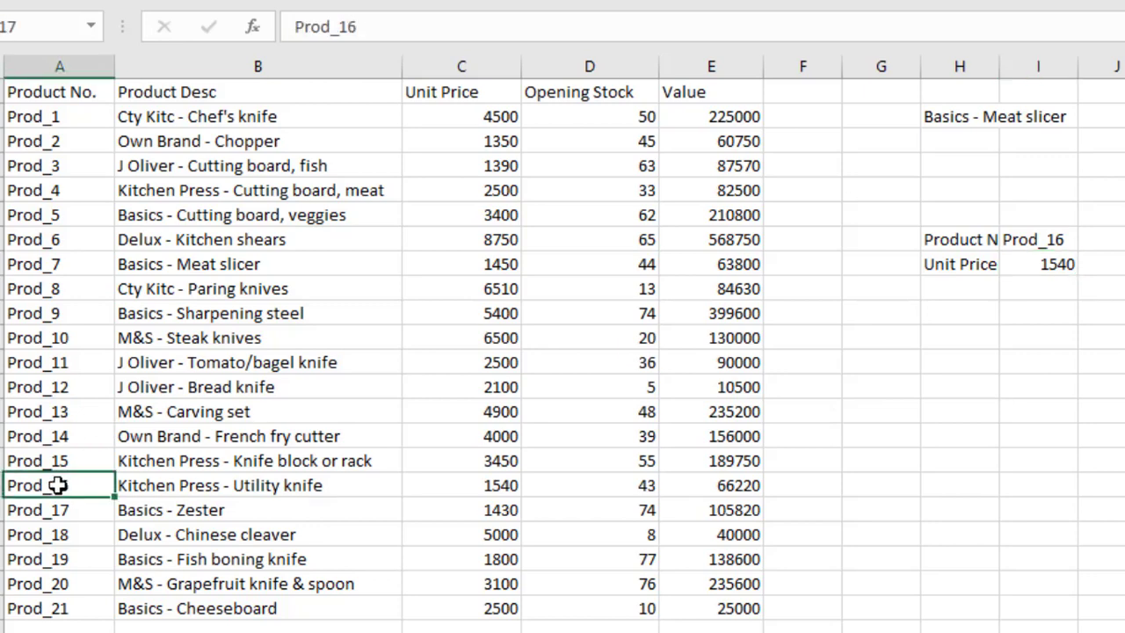
{"action": "key", "text": "Right"}
{"action": "key", "text": "Right"}
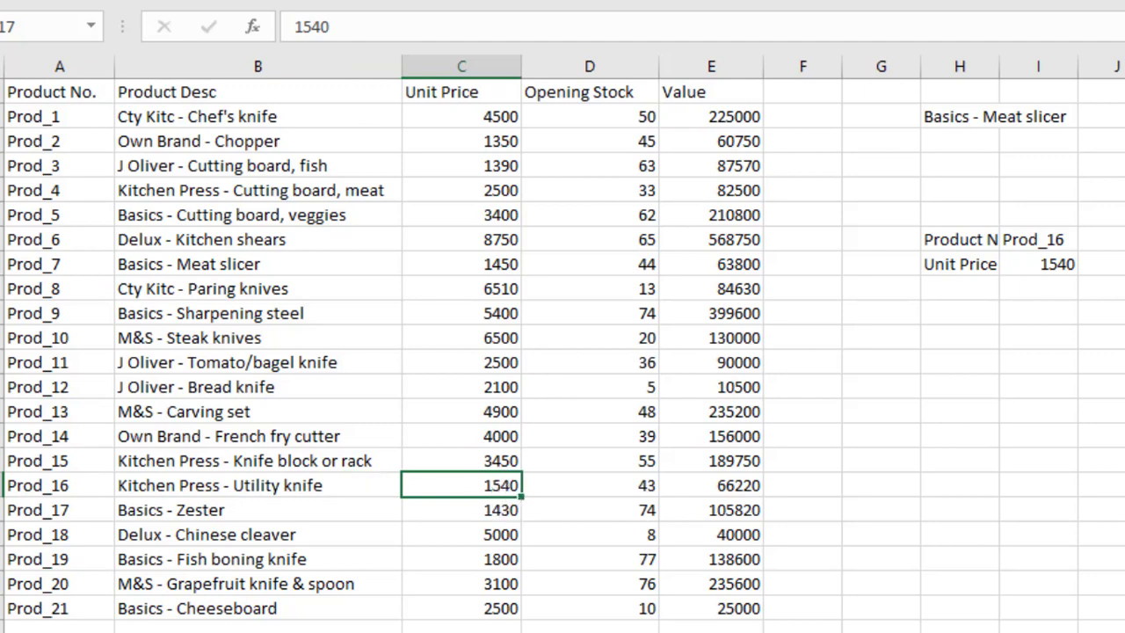
Replace the product number in I7 with Prod_9
{"action": "left_click", "coordinate": [1061, 239]}
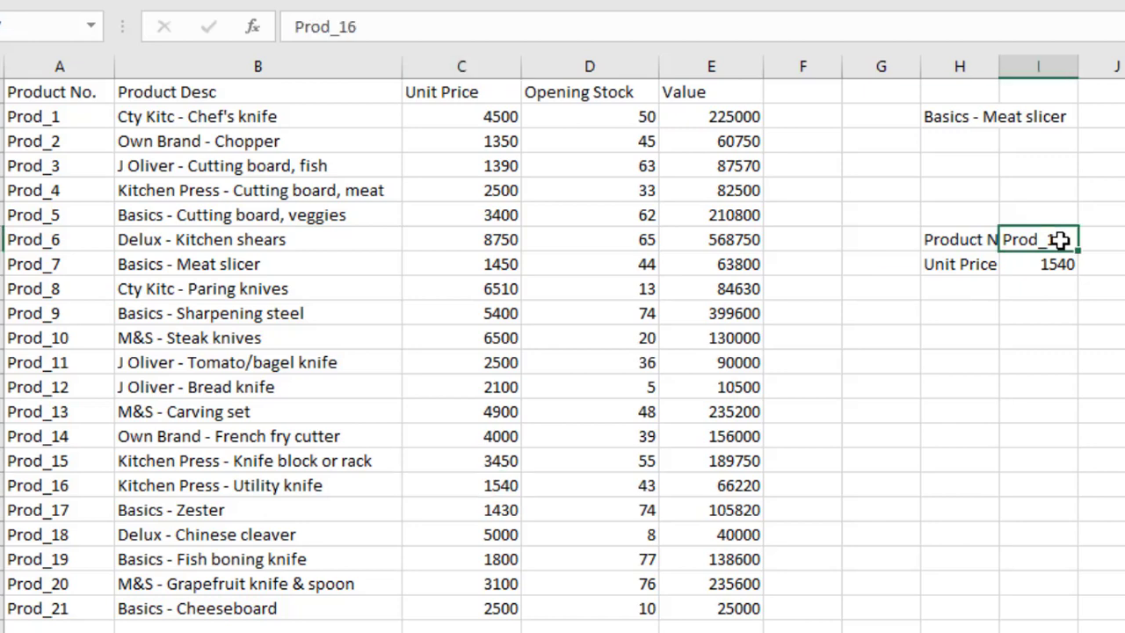
{"action": "key", "text": "BackSpace"}
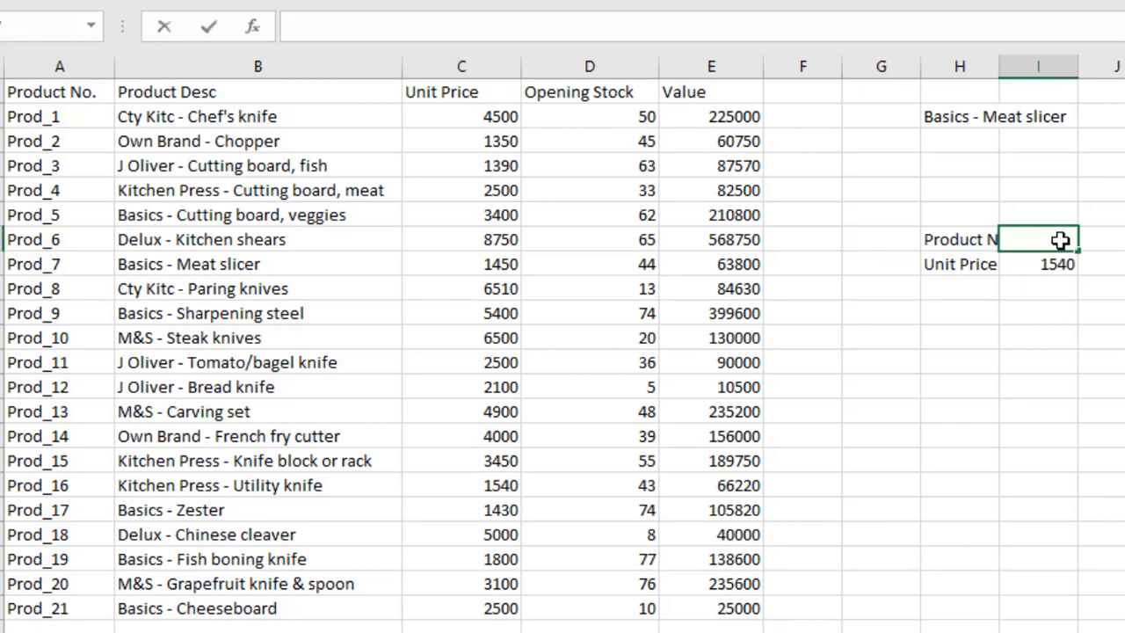
{"action": "type", "text": "Prod_"}
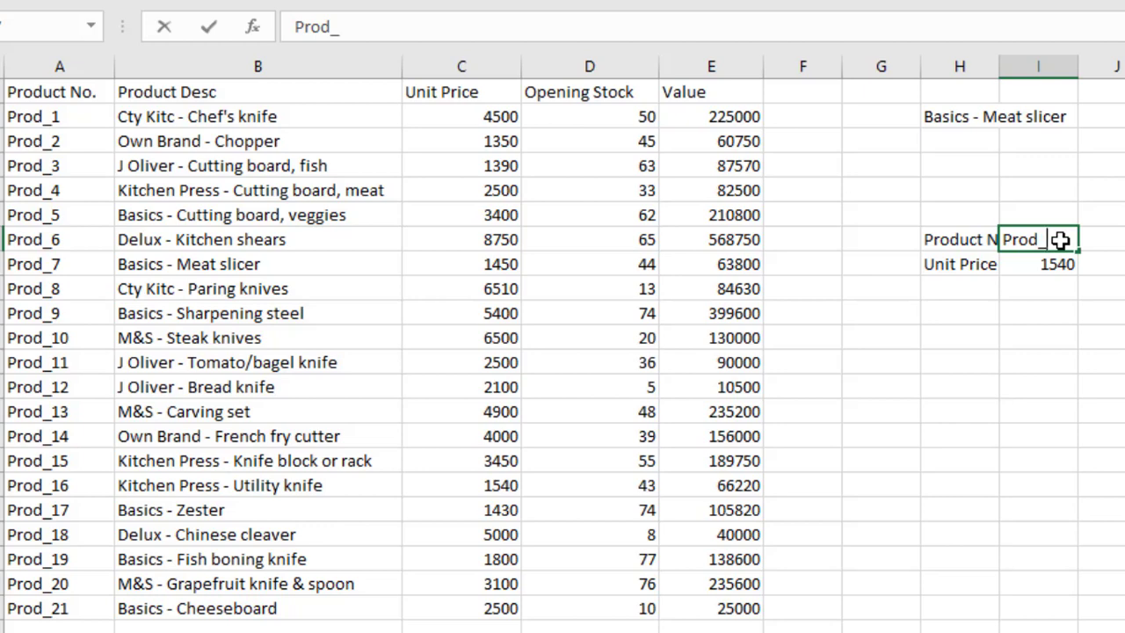
{"action": "type", "text": "9"}
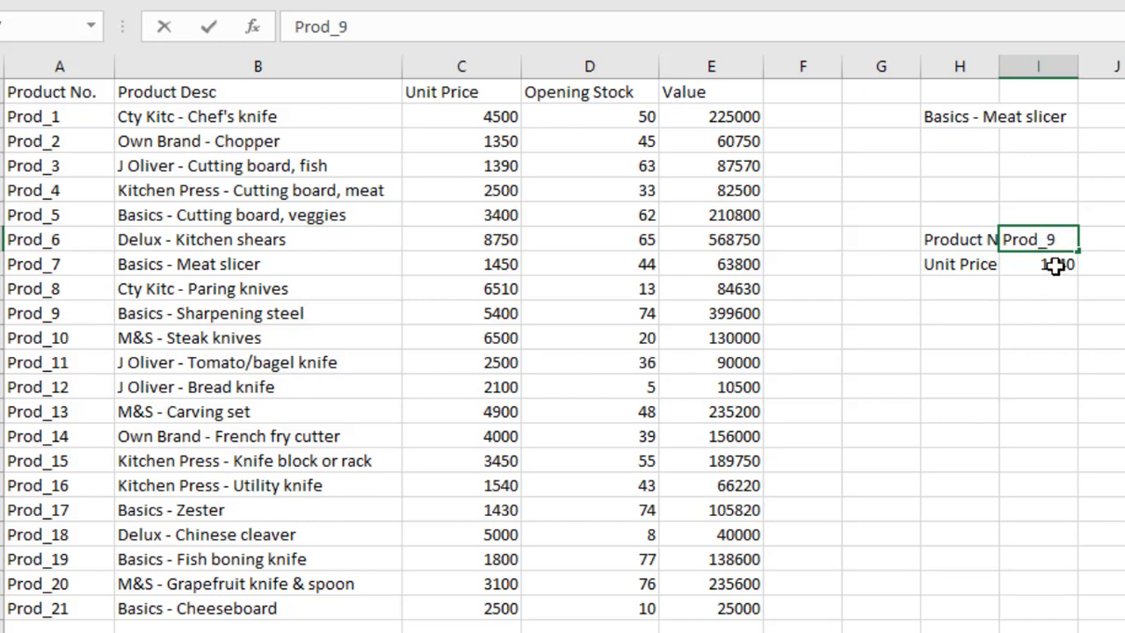
{"action": "left_click", "coordinate": [1057, 263]}
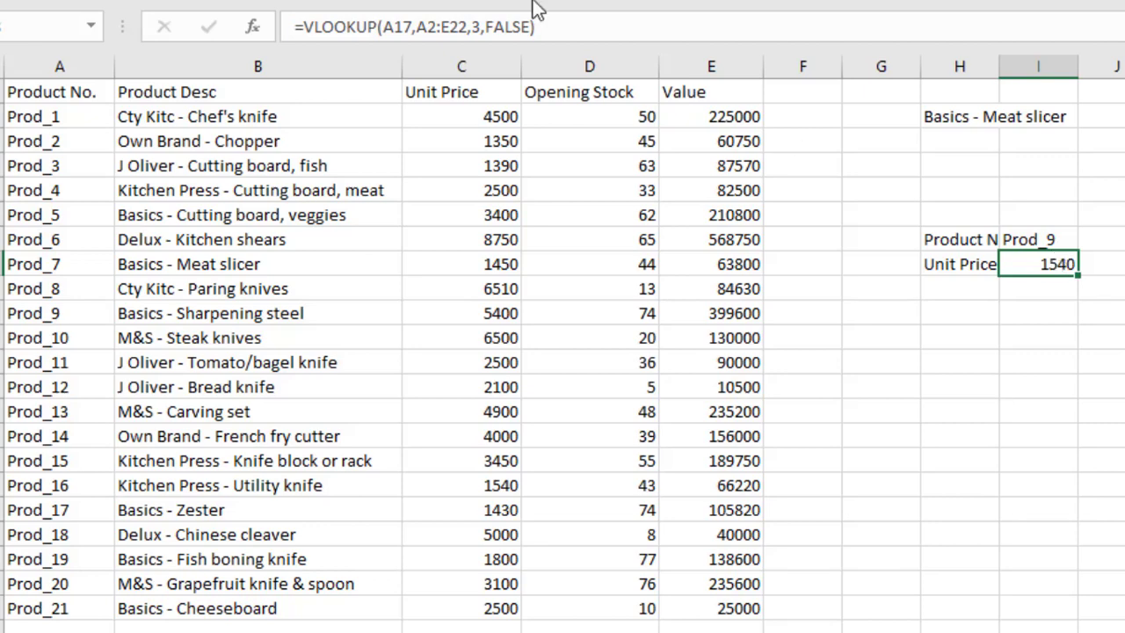
Change I8's lookup value from A17 to A10 so it returns Prod_9's 5400
{"action": "left_click", "coordinate": [547, 27]}
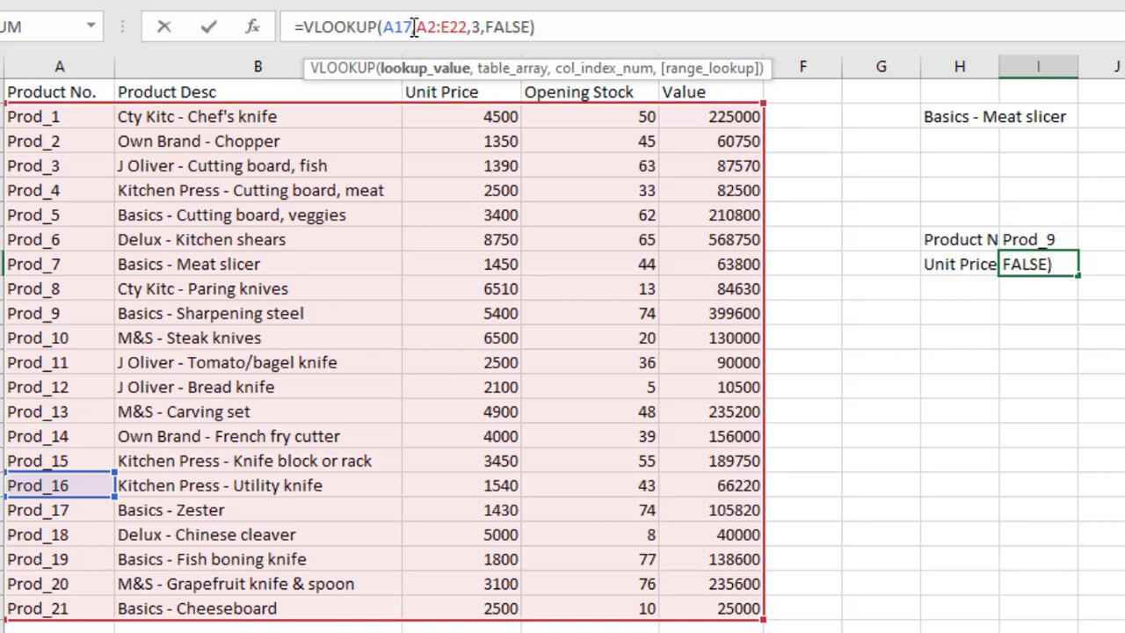
{"action": "key", "text": "BackSpace"}
{"action": "key", "text": "BackSpace"}
{"action": "key", "text": "BackSpace"}
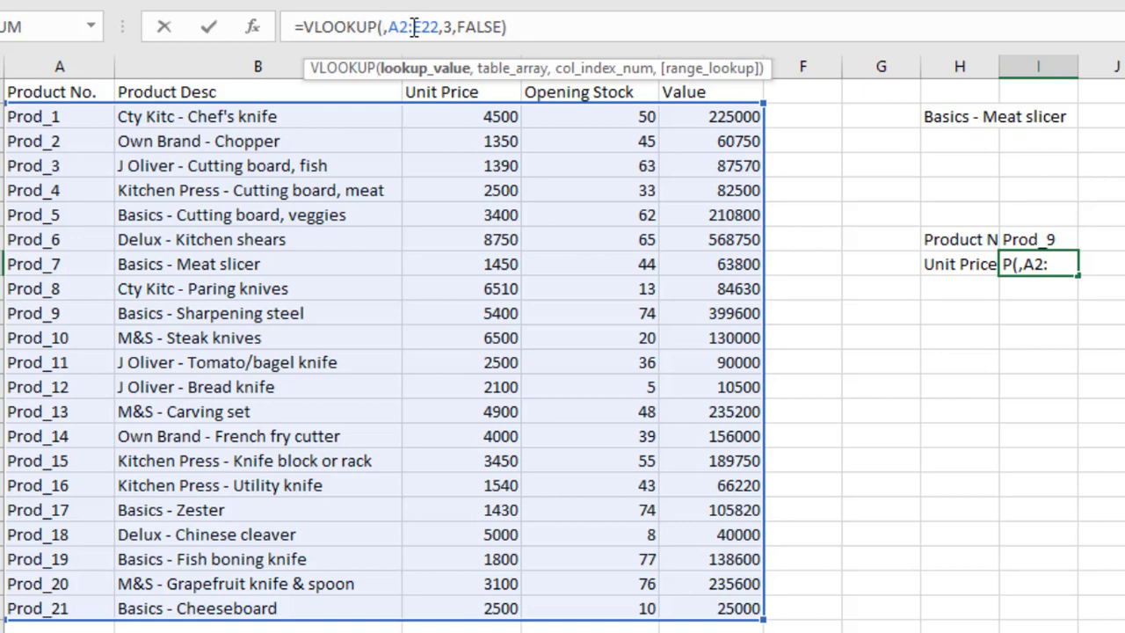
{"action": "type", "text": "A1"}
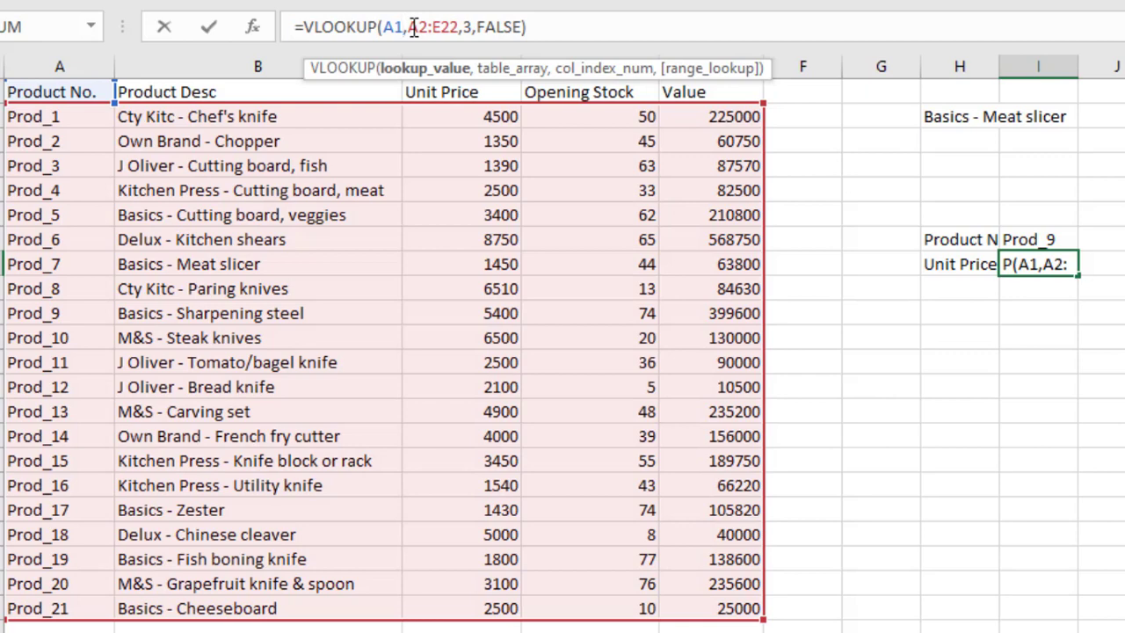
{"action": "type", "text": "0"}
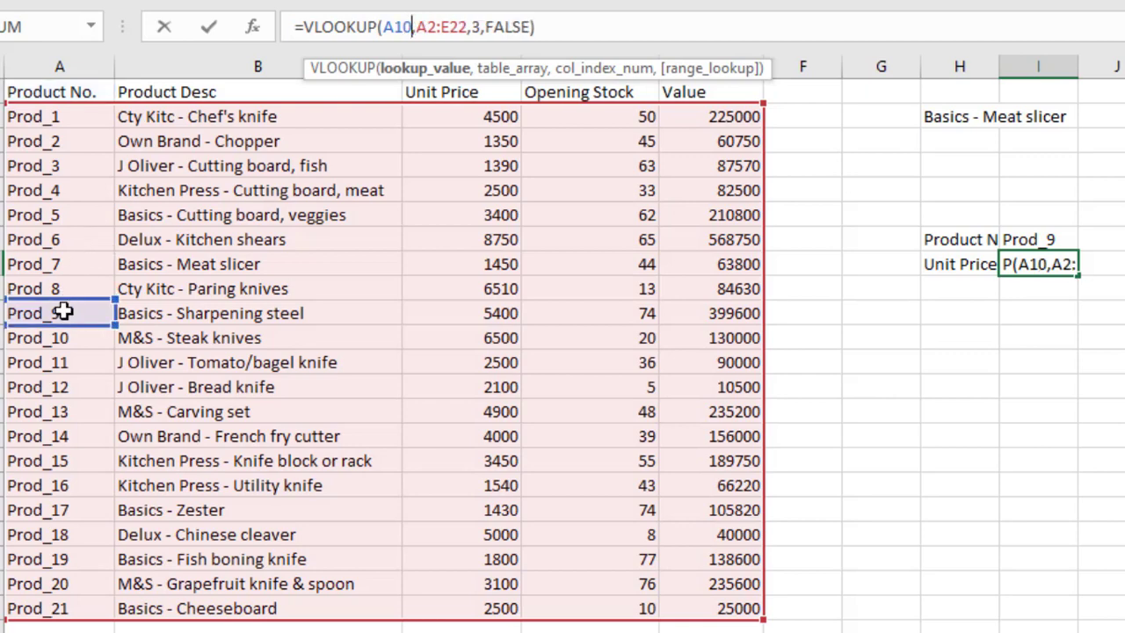
{"action": "left_click", "coordinate": [548, 32]}
{"action": "key", "text": "Return"}
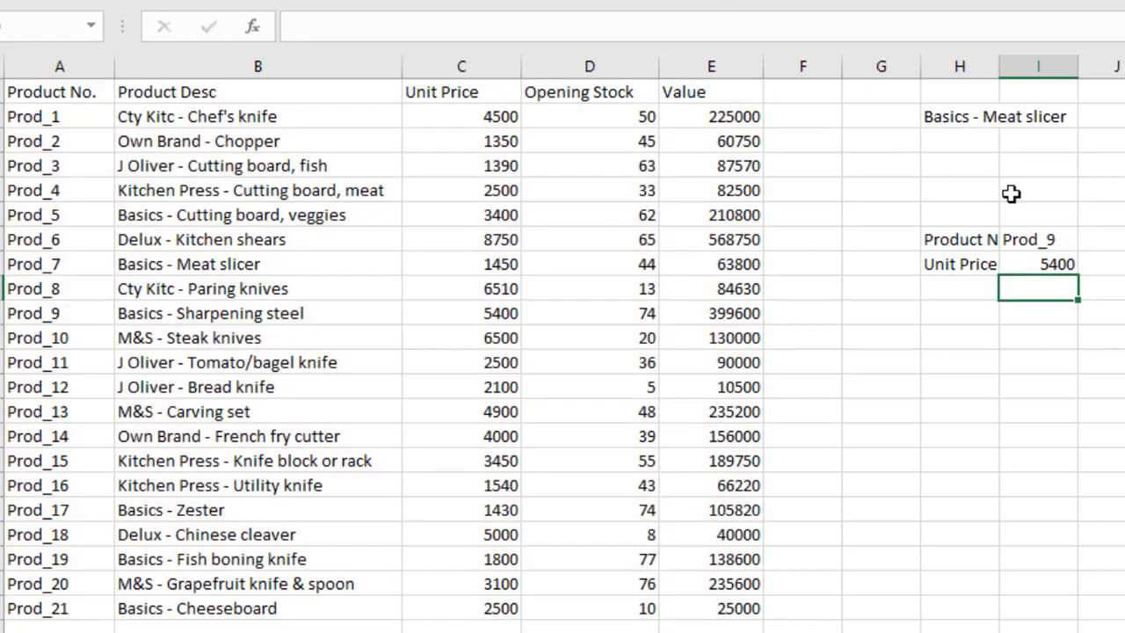
Change the product number entry from Prod_9 to Prod_19
{"action": "left_click", "coordinate": [1043, 265]}
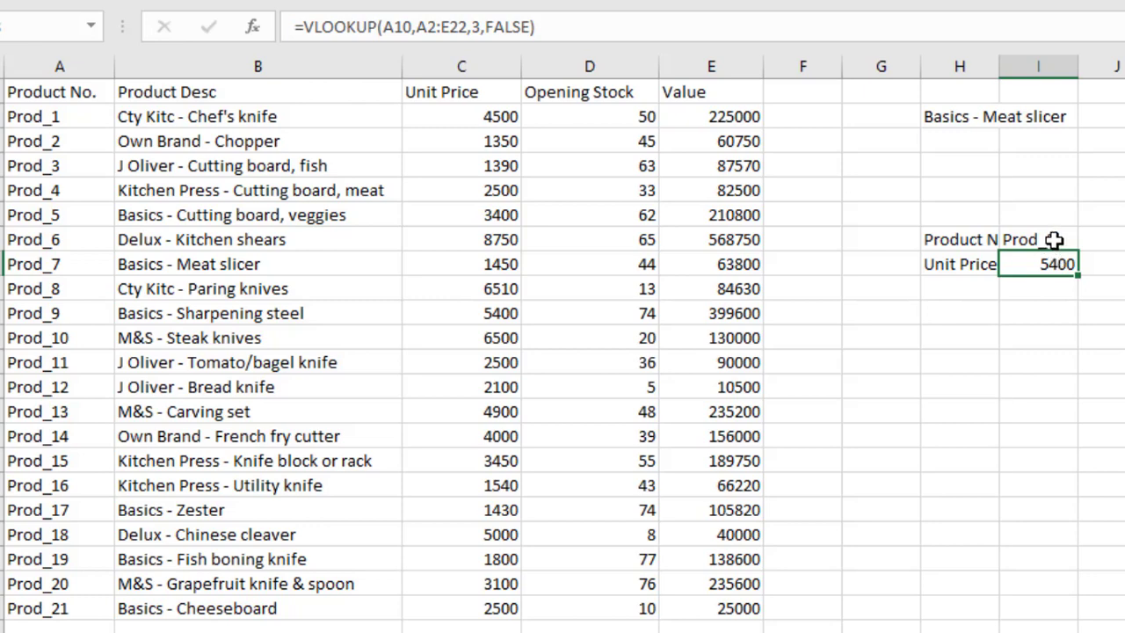
{"action": "left_click", "coordinate": [1059, 240]}
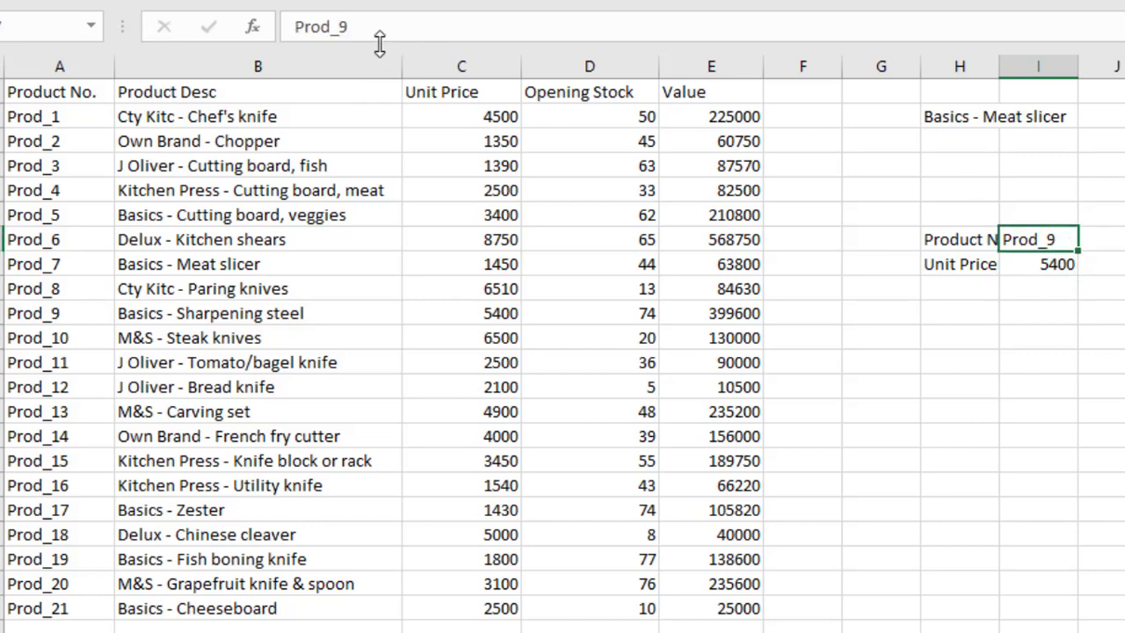
{"action": "left_click", "coordinate": [355, 27]}
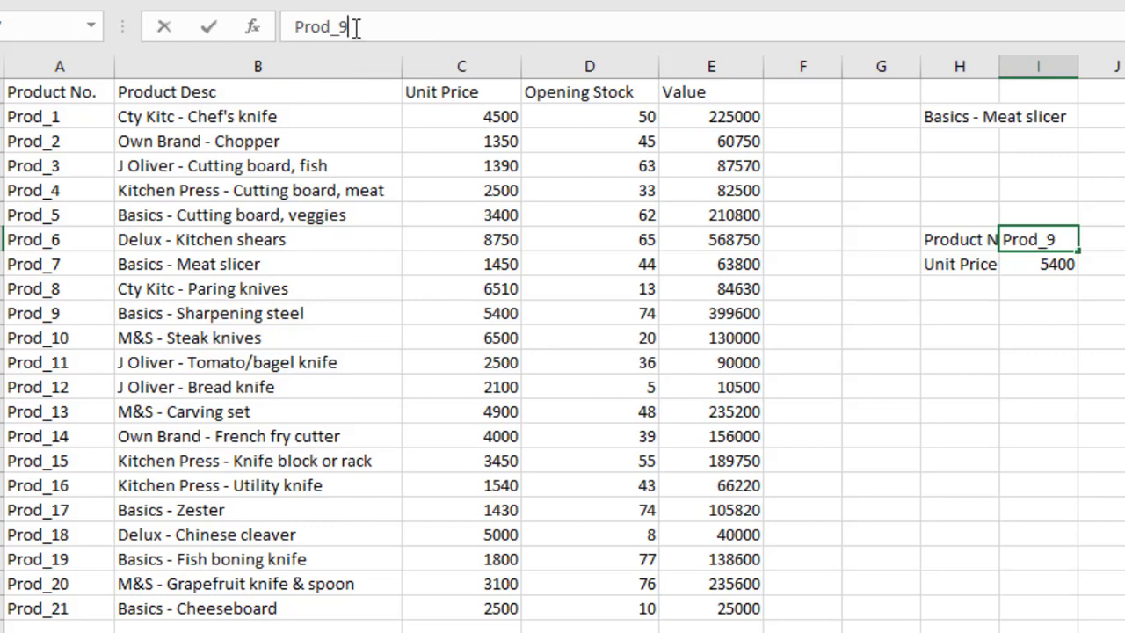
{"action": "key", "text": "BackSpace"}
{"action": "type", "text": "19"}
{"action": "key", "text": "Return"}
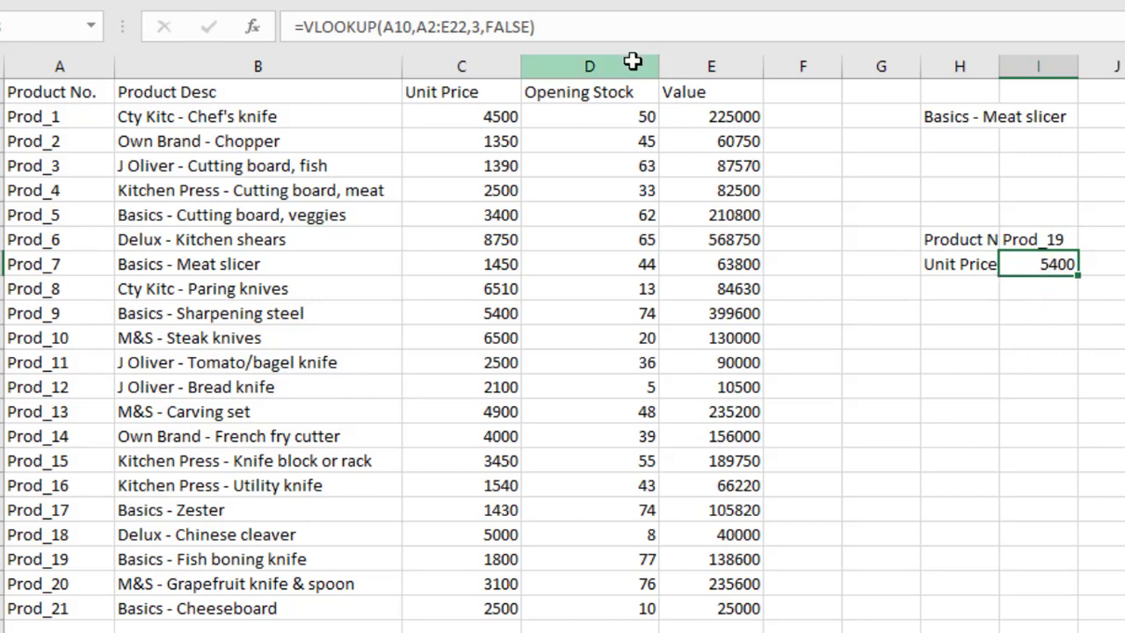
Fix the Unit Price formula's lookup value from A10 to A20 so it returns 1800
{"action": "left_click", "coordinate": [415, 27]}
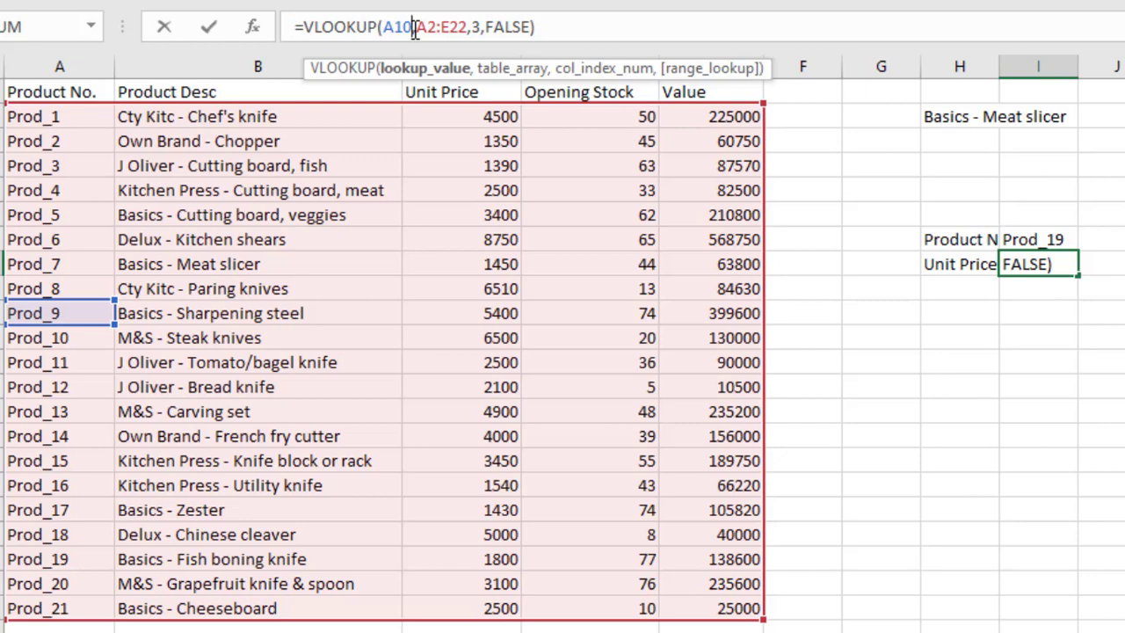
{"action": "type", "text": ","}
{"action": "key", "text": "BackSpace"}
{"action": "key", "text": "BackSpace"}
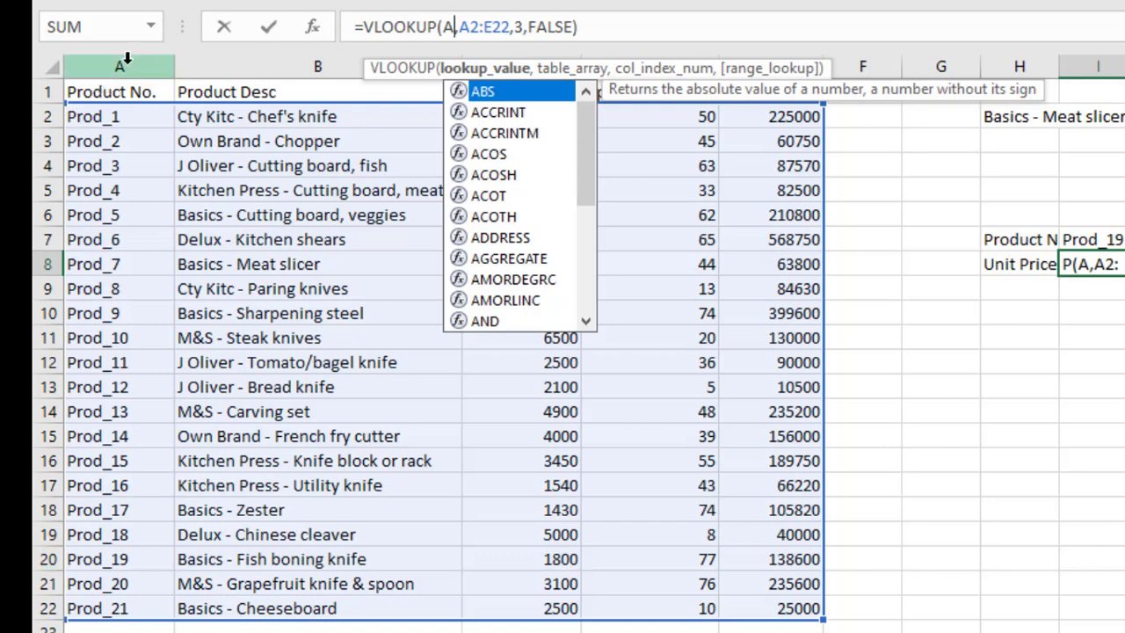
{"action": "type", "text": "2"}
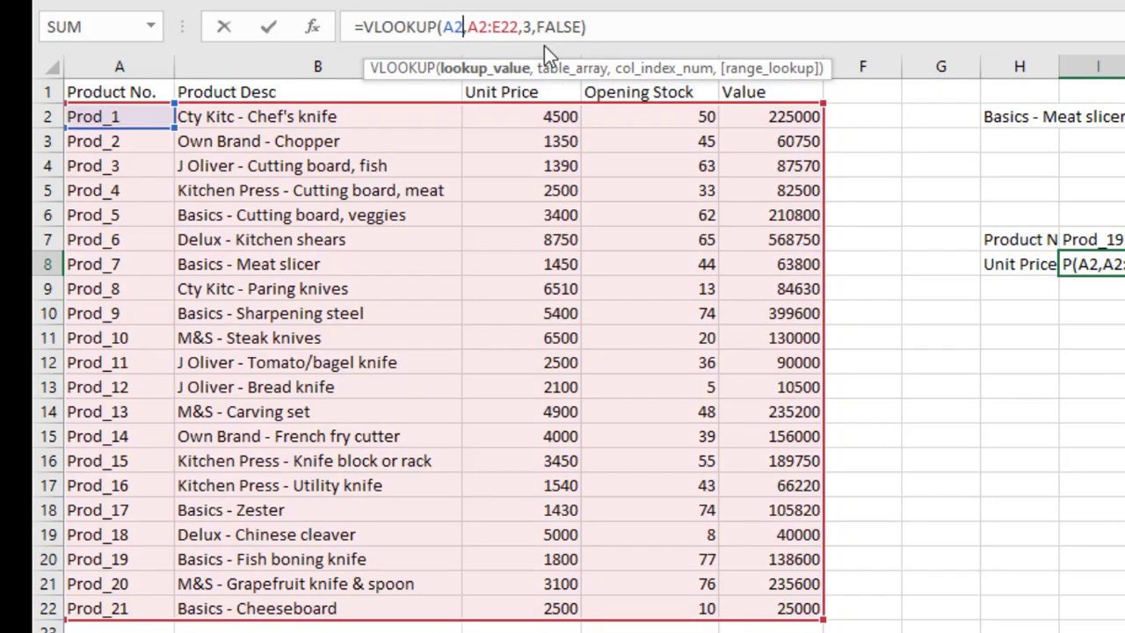
{"action": "type", "text": "0"}
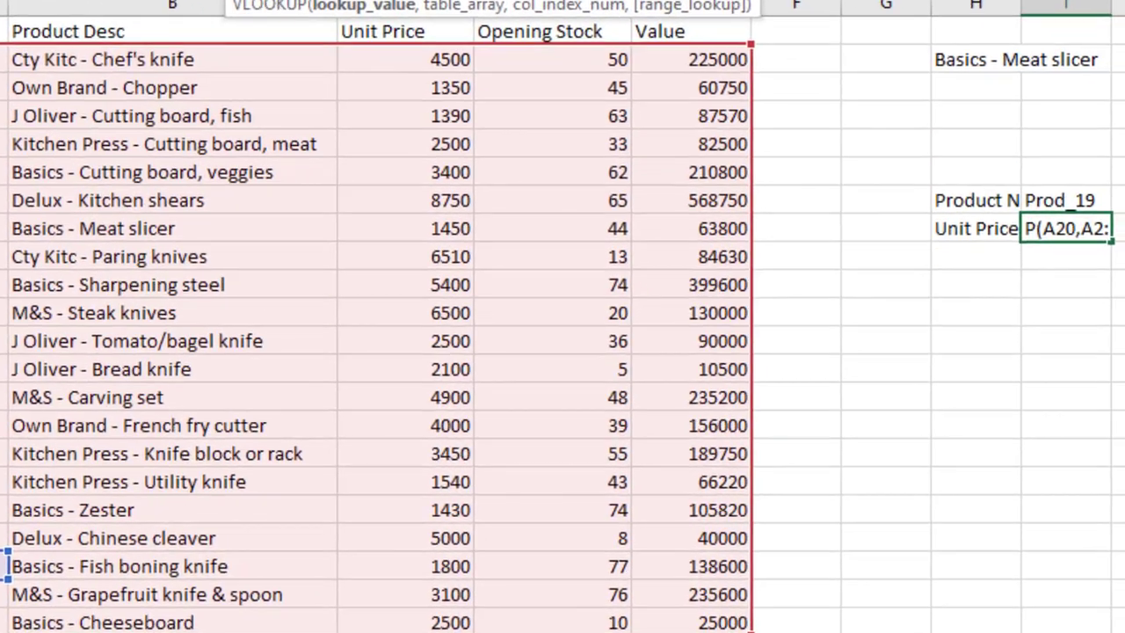
{"action": "key", "text": "Return"}
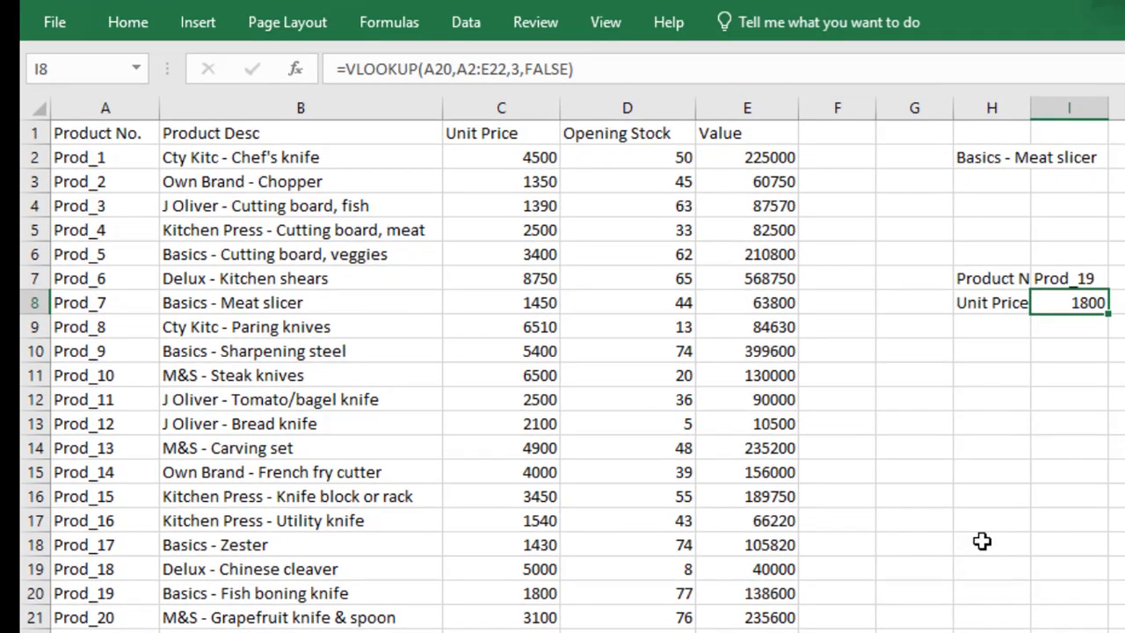
{"action": "left_click", "coordinate": [97, 593]}
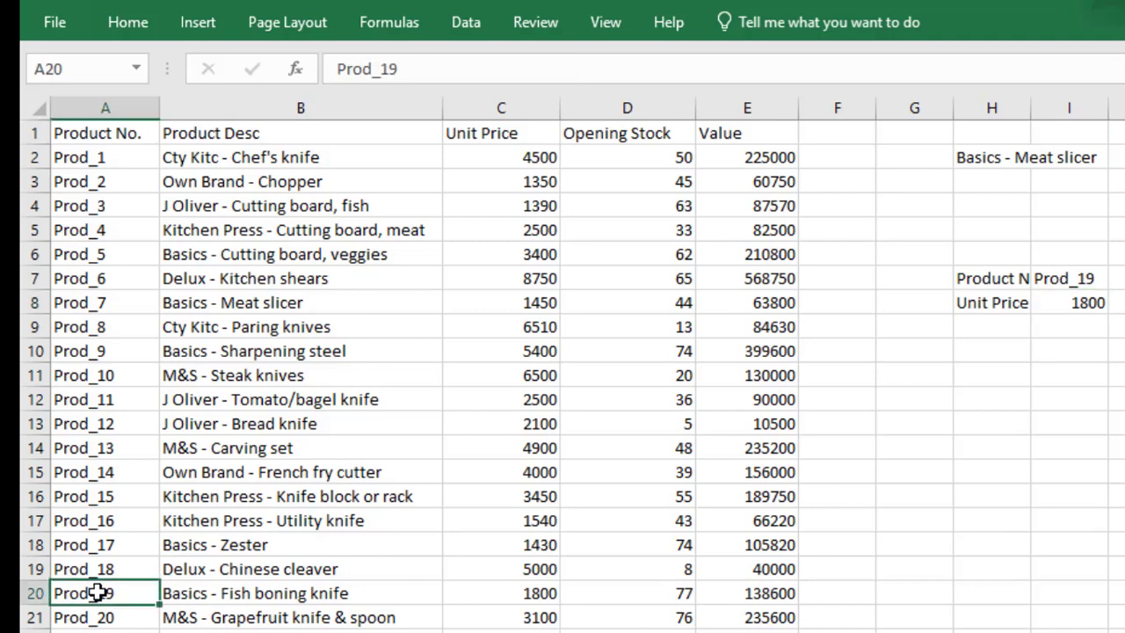
{"action": "left_click", "coordinate": [540, 594]}
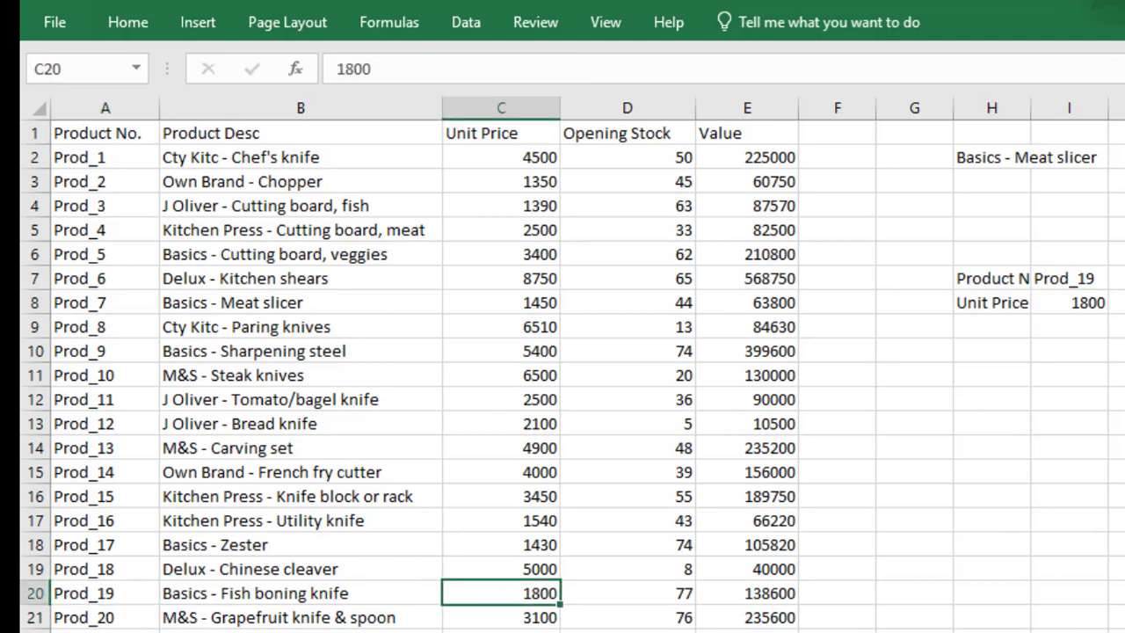
{"action": "left_click", "coordinate": [981, 325]}
Type the label 'opening stock' into H9 and select the cell beside it
{"action": "type", "text": "ope"}
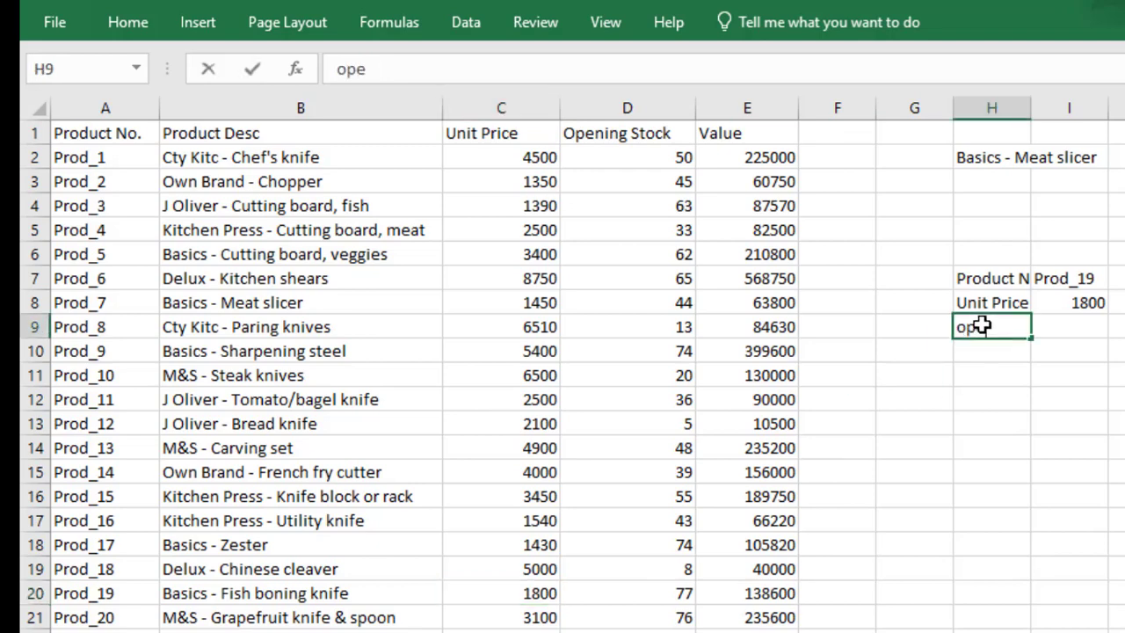
{"action": "type", "text": "ning stock"}
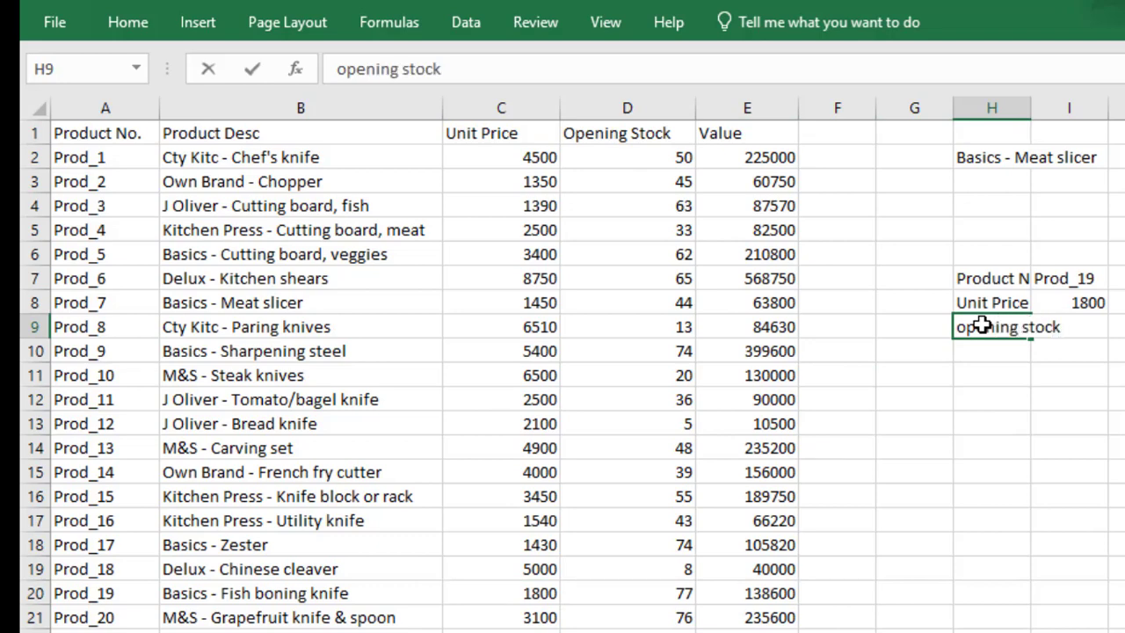
{"action": "key", "text": "Return"}
{"action": "key", "text": "Up"}
{"action": "key", "text": "Up"}
{"action": "key", "text": "Right"}
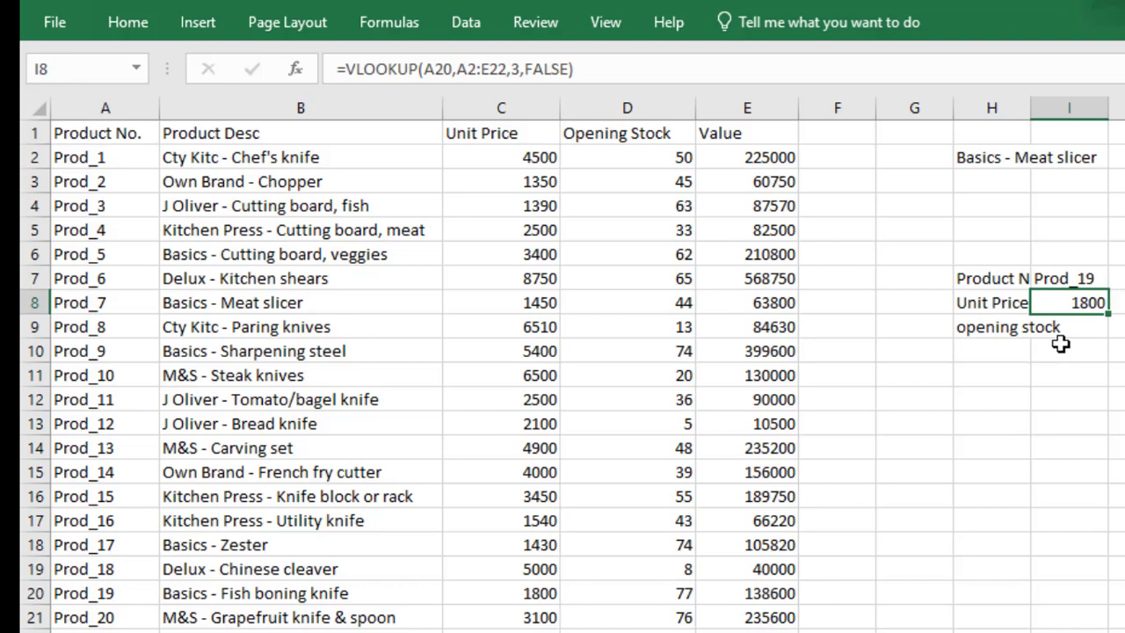
{"action": "left_click", "coordinate": [1085, 332]}
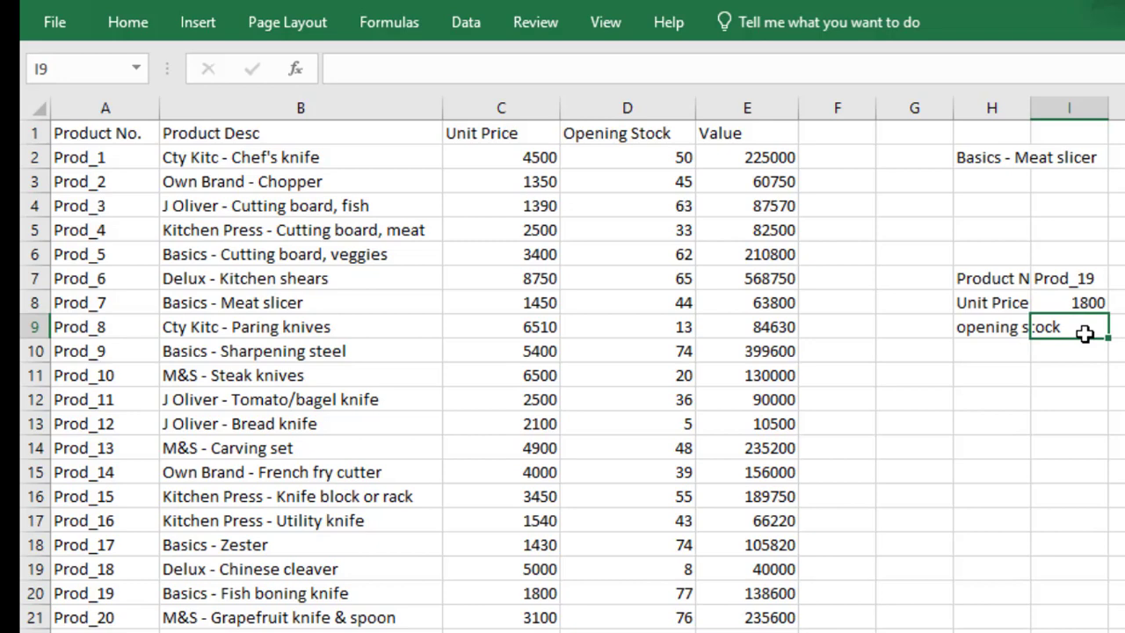
Enter =VLOOKUP(A20,A2:E22,4,FALSE) in I9, returning Prod_19's opening stock of 77
{"action": "type", "text": "=vlo"}
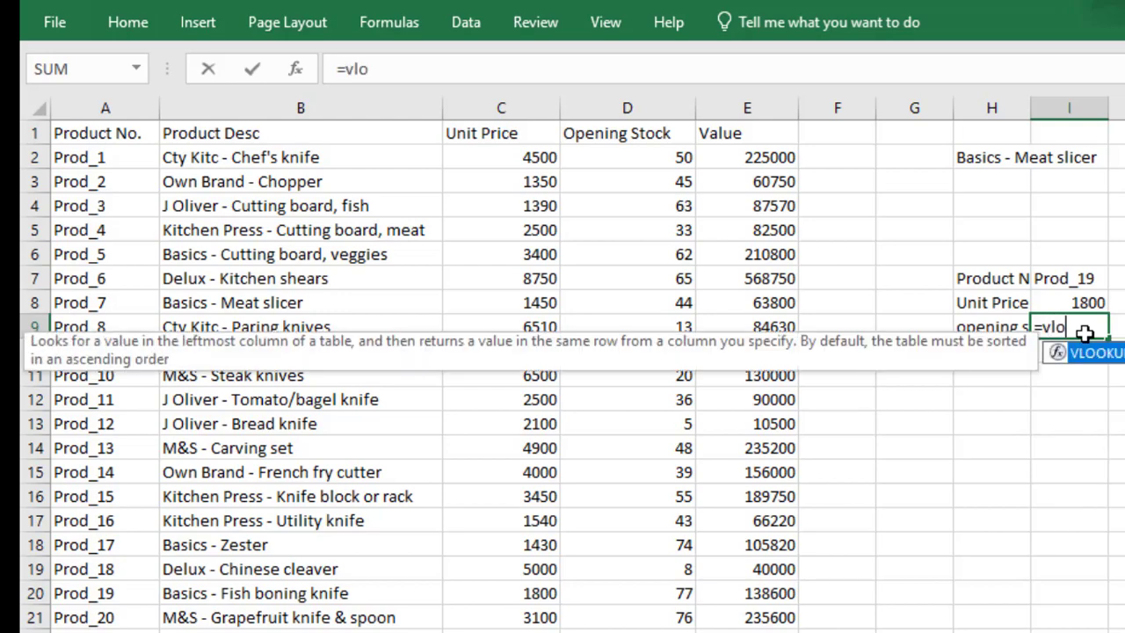
{"action": "double_click", "coordinate": [1094, 354]}
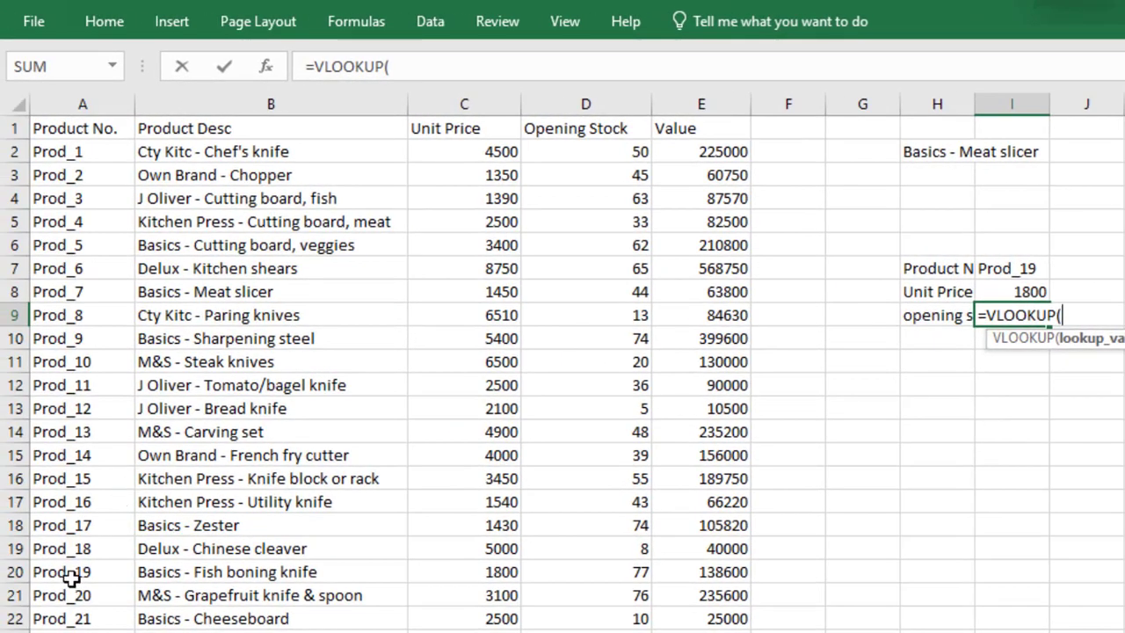
{"action": "left_click", "coordinate": [75, 573]}
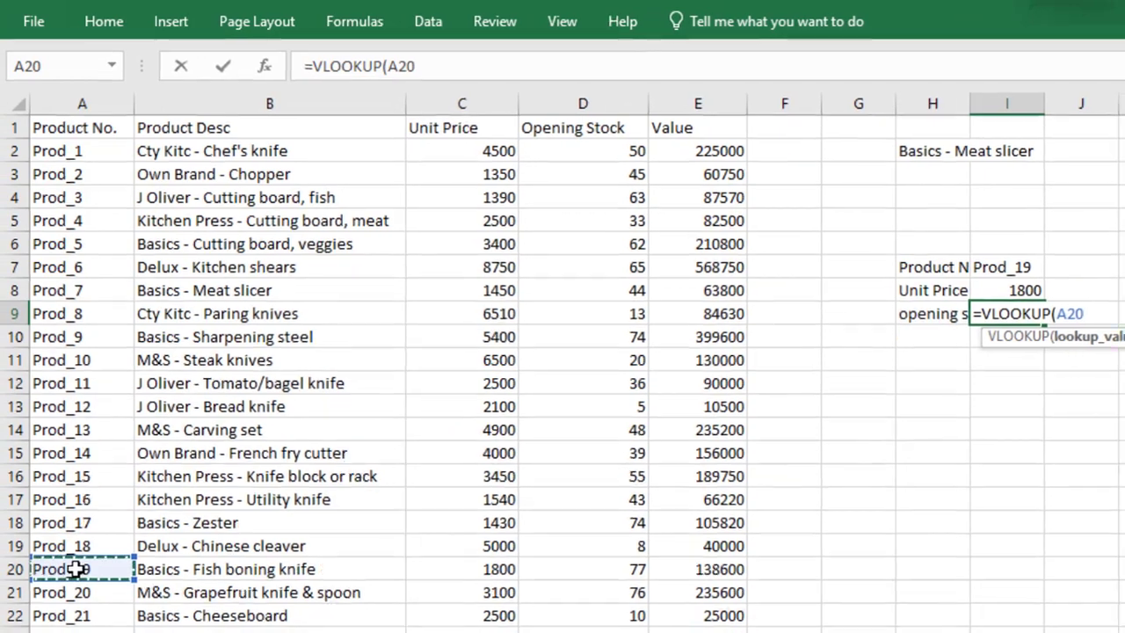
{"action": "type", "text": ","}
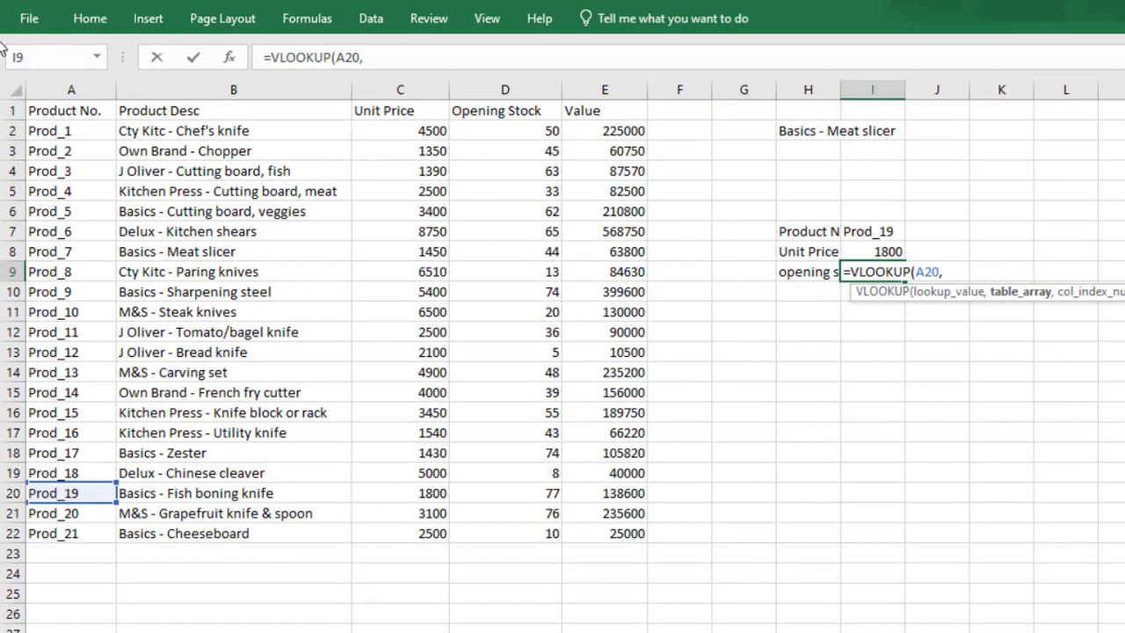
{"action": "left_click_drag", "start_coordinate": [47, 130], "coordinate": [613, 525]}
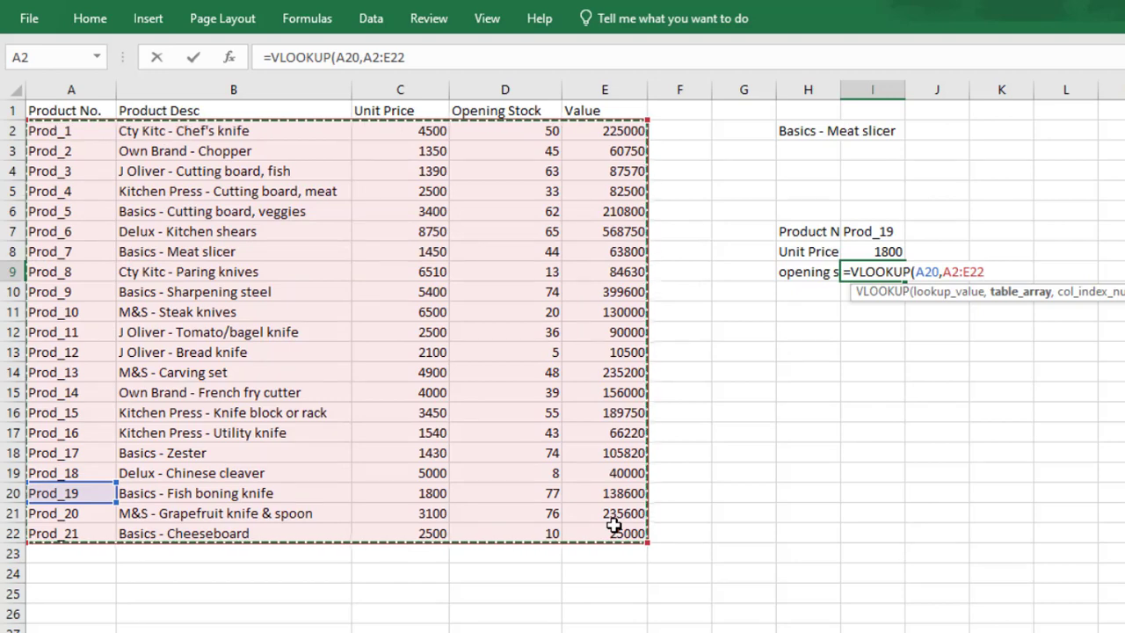
{"action": "type", "text": ","}
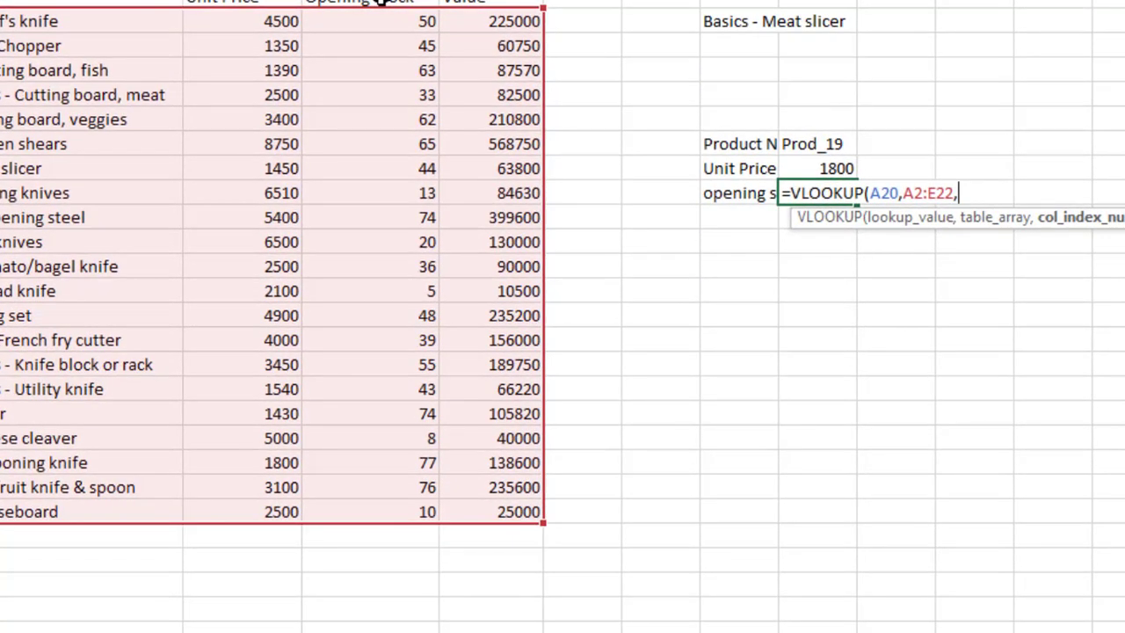
{"action": "type", "text": "4,"}
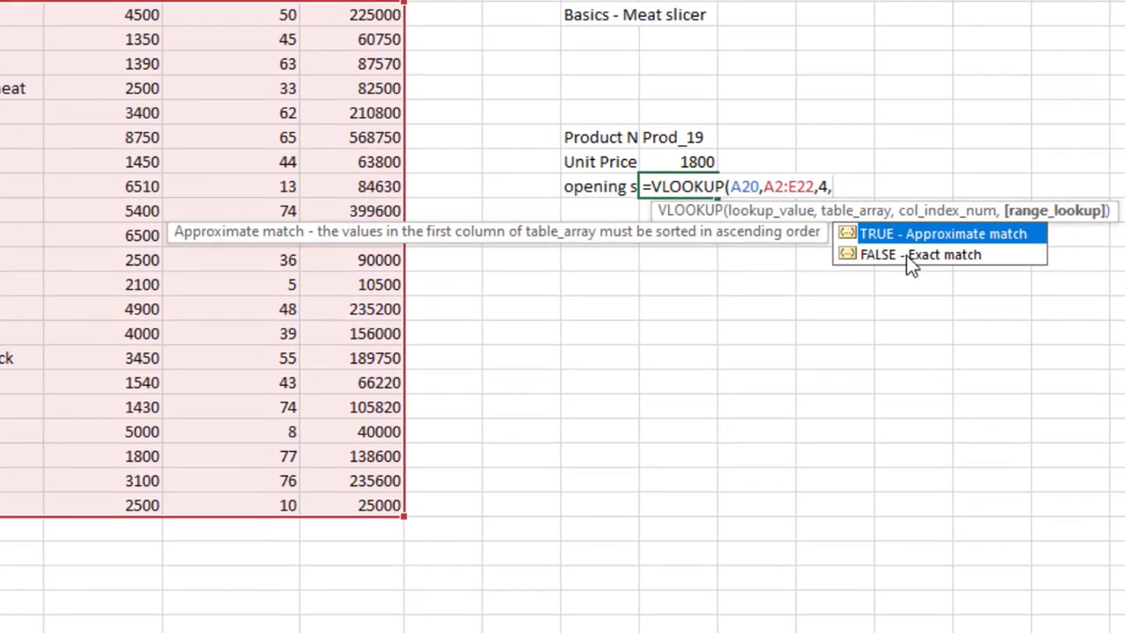
{"action": "left_click", "coordinate": [967, 257]}
{"action": "double_click", "coordinate": [907, 255]}
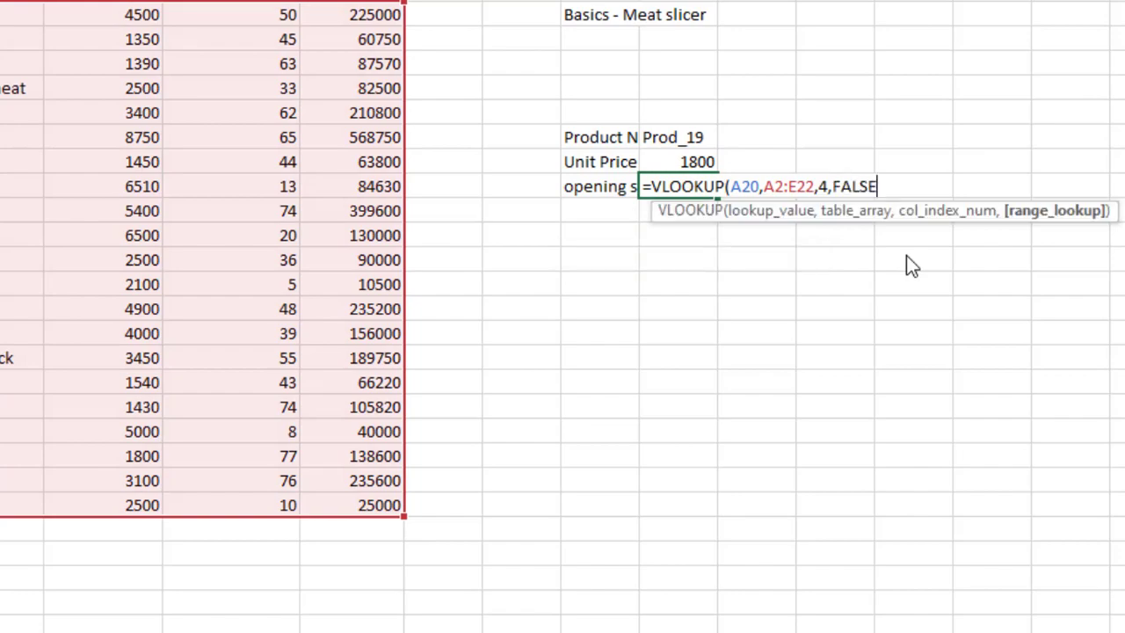
{"action": "type", "text": ")"}
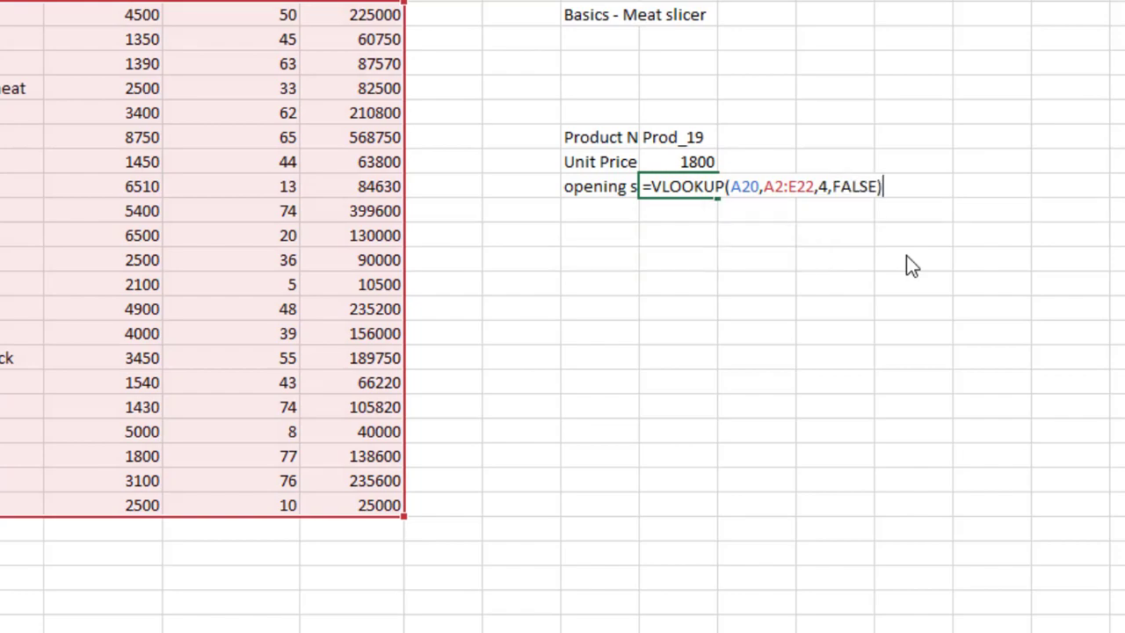
{"action": "key", "text": "Return"}
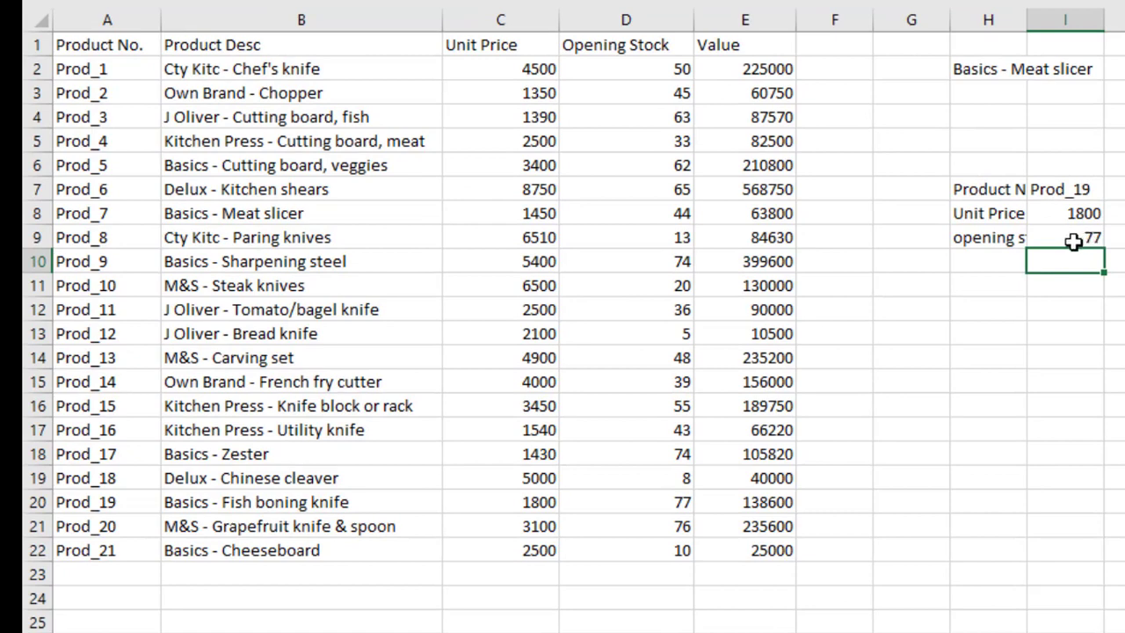
{"action": "left_click", "coordinate": [1082, 239]}
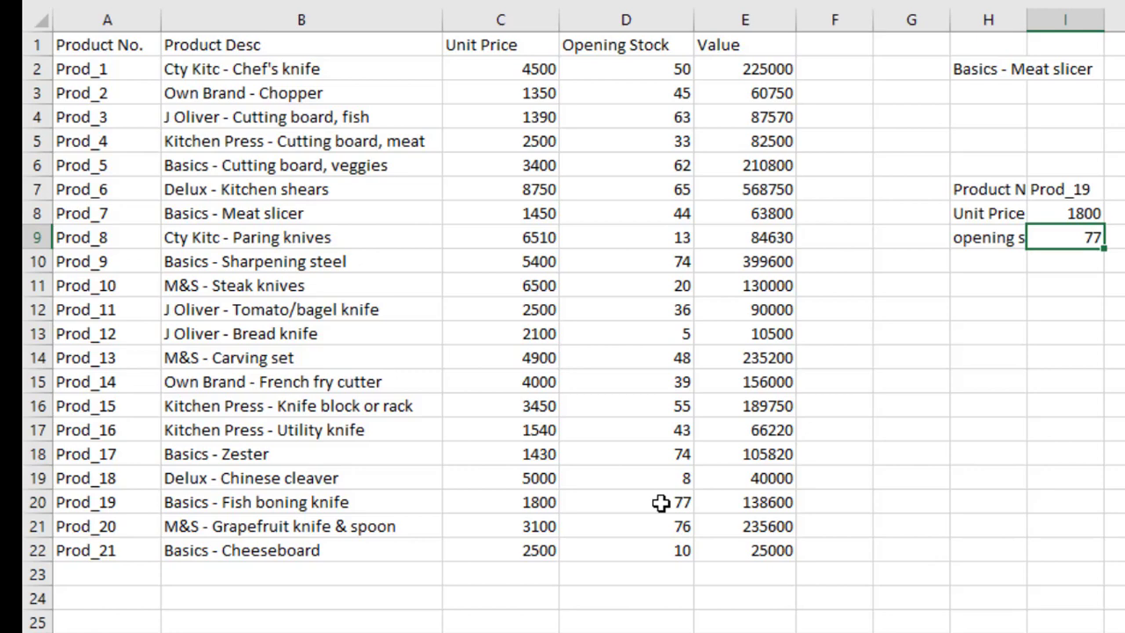
Add the label 'Value' in H10, below the opening stock label
{"action": "left_click", "coordinate": [978, 256]}
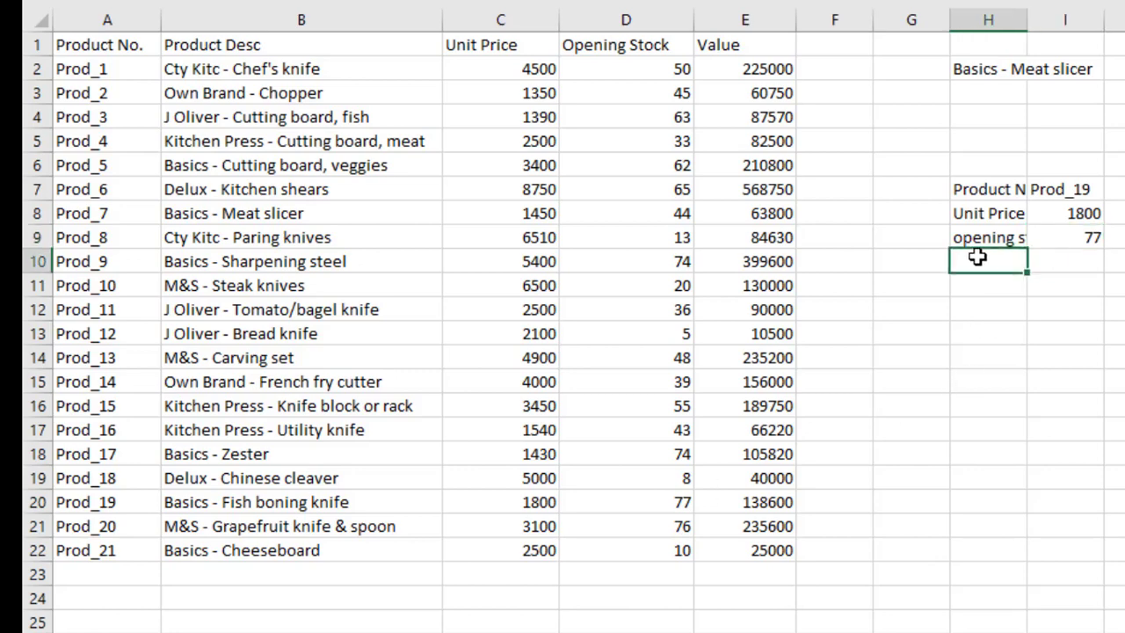
{"action": "type", "text": "Value"}
{"action": "key", "text": "BackSpace"}
{"action": "key", "text": "BackSpace"}
{"action": "key", "text": "BackSpace"}
{"action": "type", "text": "alue"}
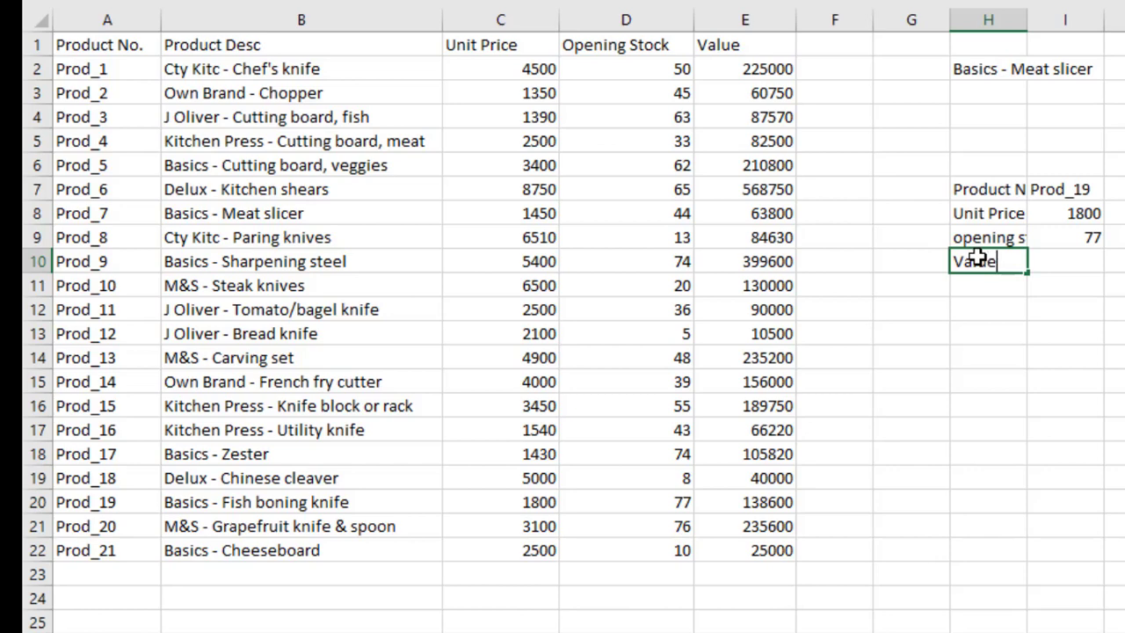
{"action": "left_click", "coordinate": [1067, 265]}
Enter =VLOOKUP(A20,A2:E22,5,FALSE) in I10, returning 138600 for Prod_19
{"action": "type", "text": "="}
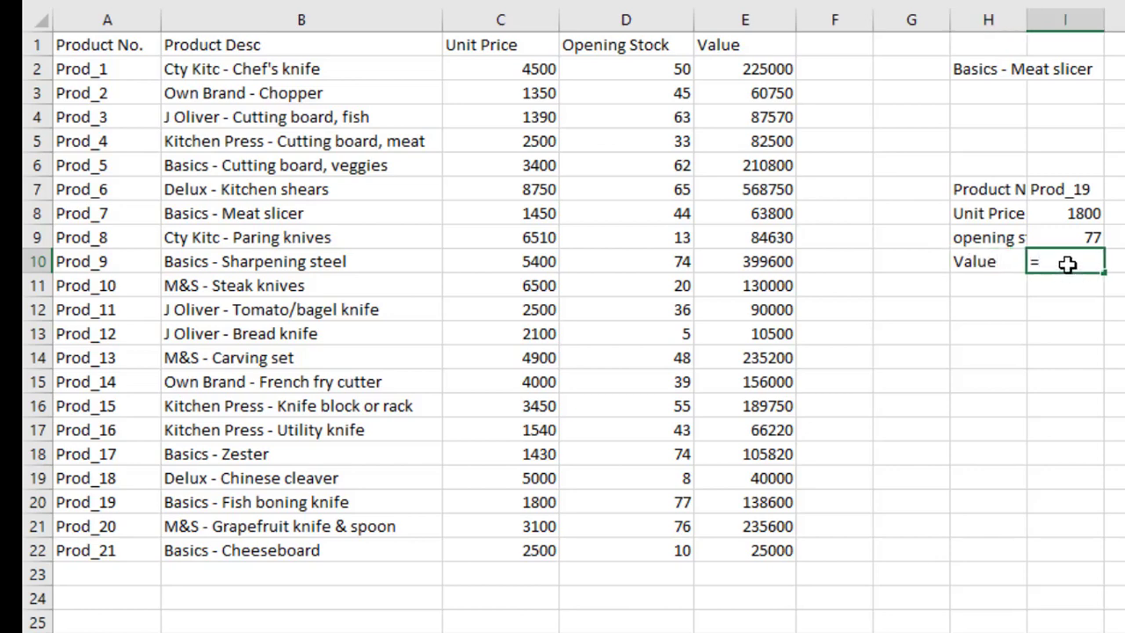
{"action": "type", "text": "vloo"}
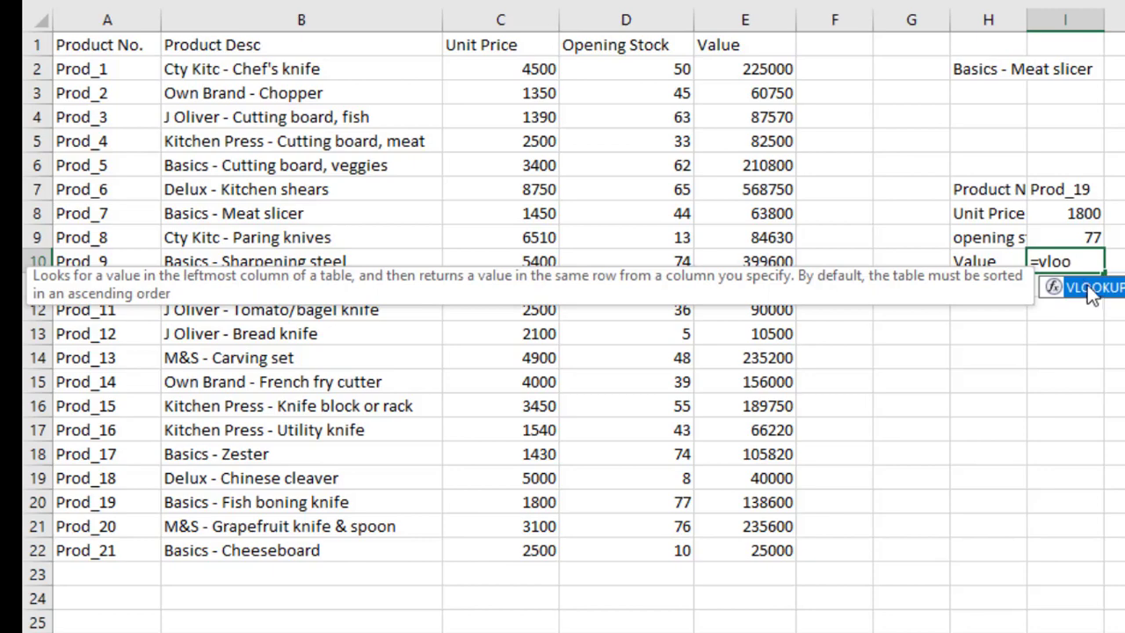
{"action": "double_click", "coordinate": [1092, 292]}
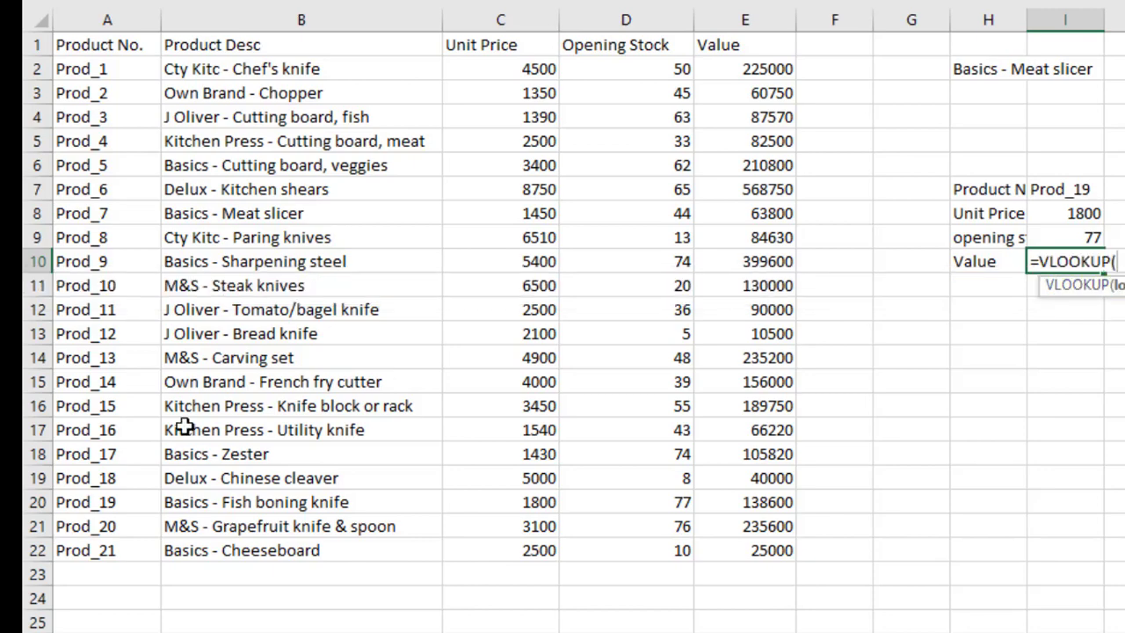
{"action": "left_click", "coordinate": [103, 502]}
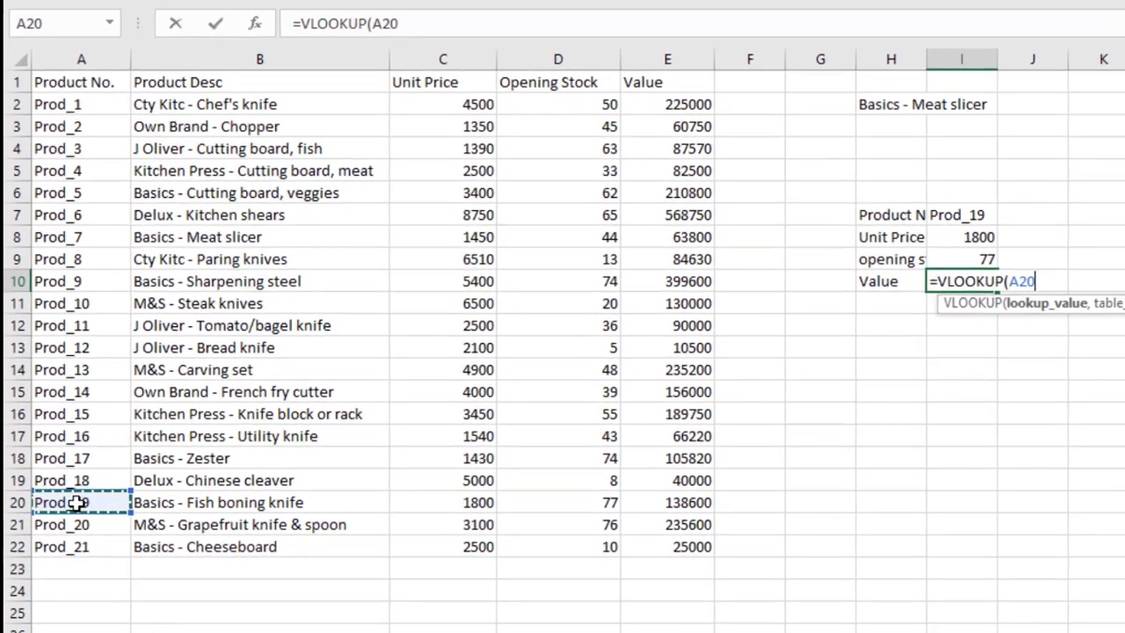
{"action": "type", "text": ","}
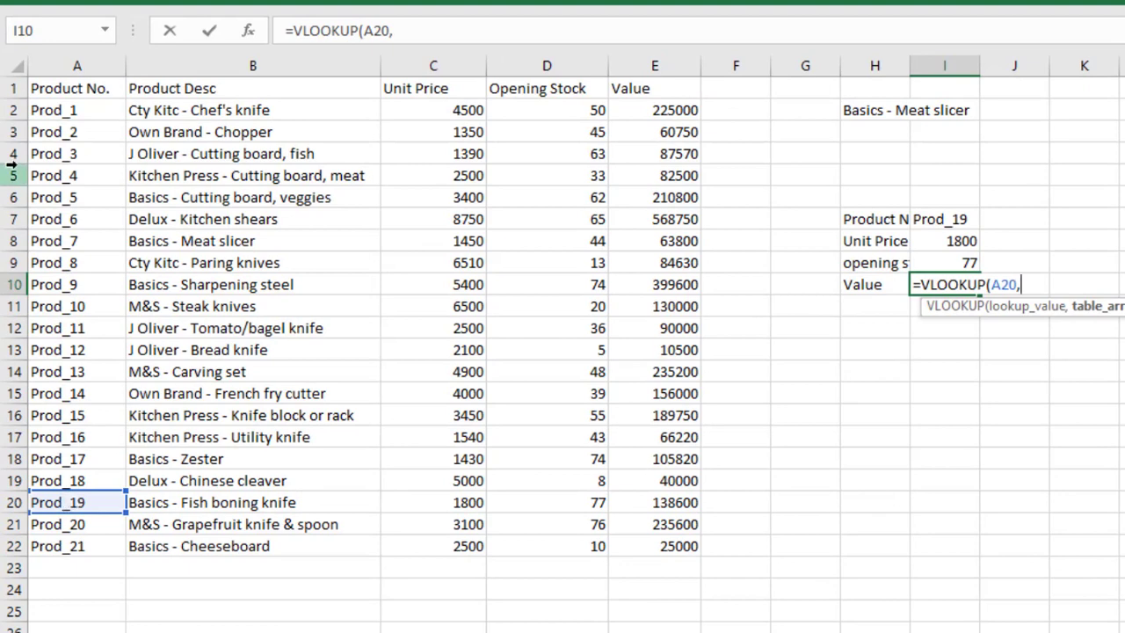
{"action": "left_click_drag", "start_coordinate": [52, 108], "coordinate": [663, 545]}
{"action": "type", "text": ","}
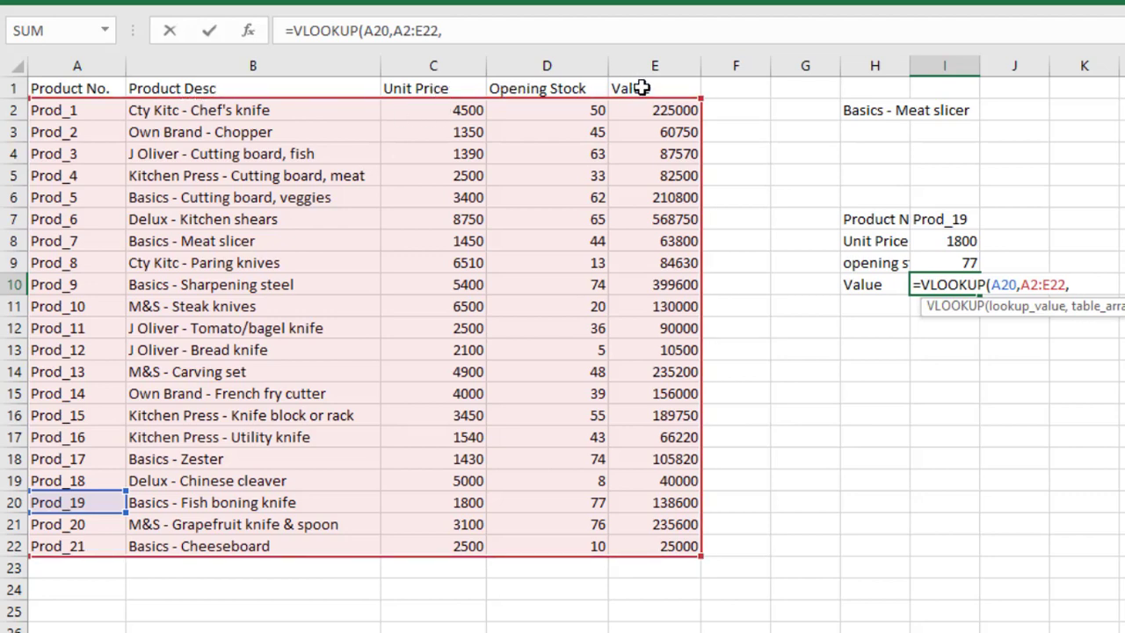
{"action": "type", "text": "5,"}
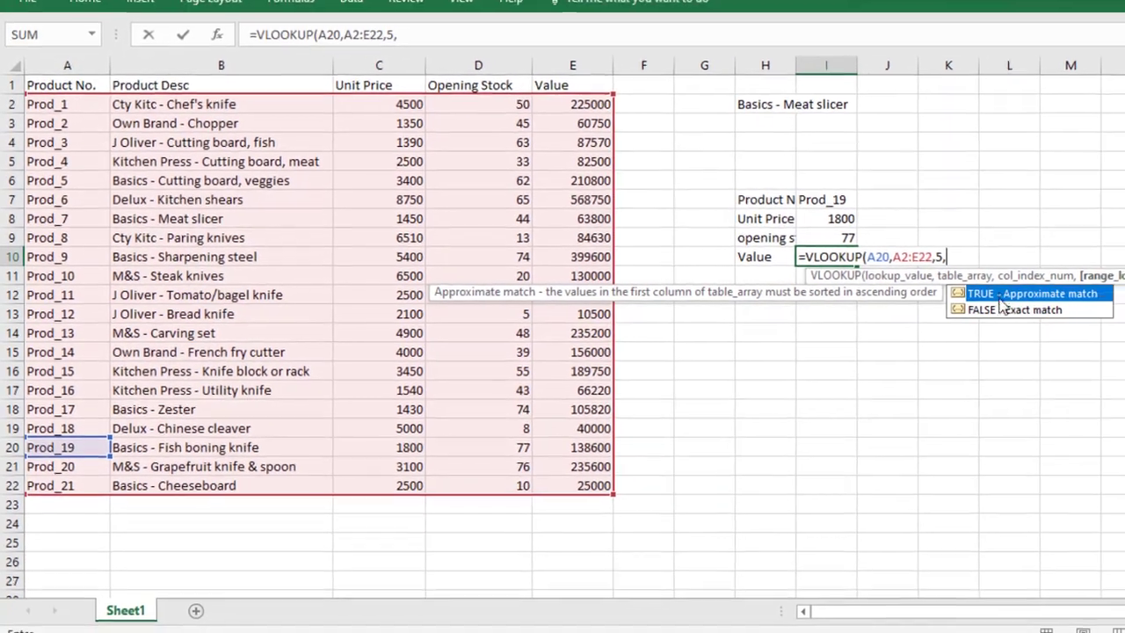
{"action": "double_click", "coordinate": [1002, 310]}
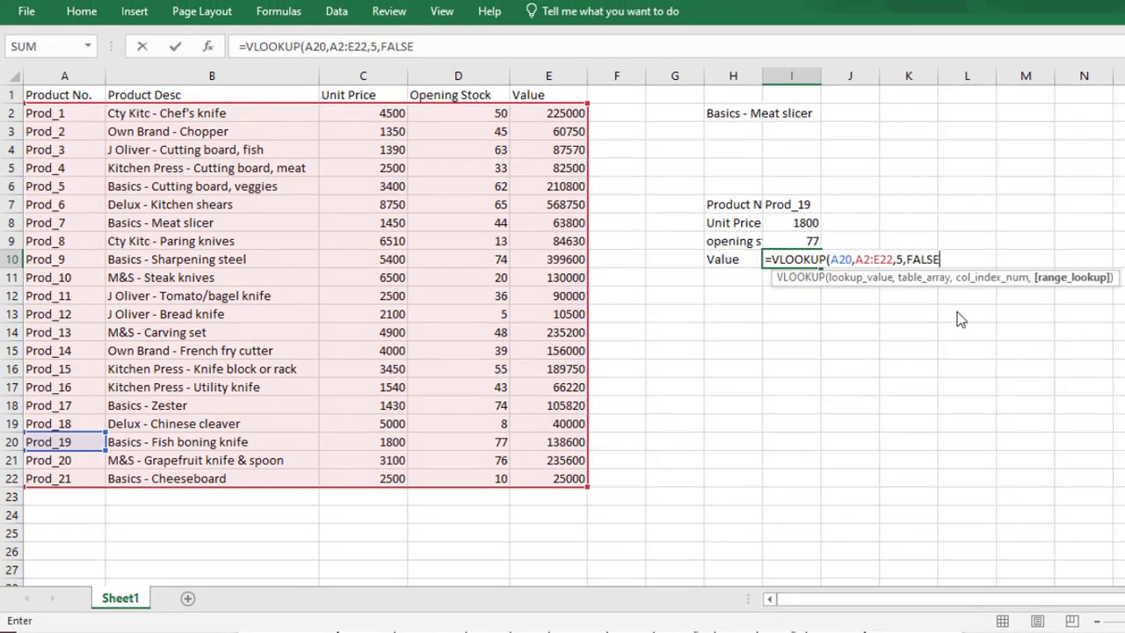
{"action": "type", "text": ")"}
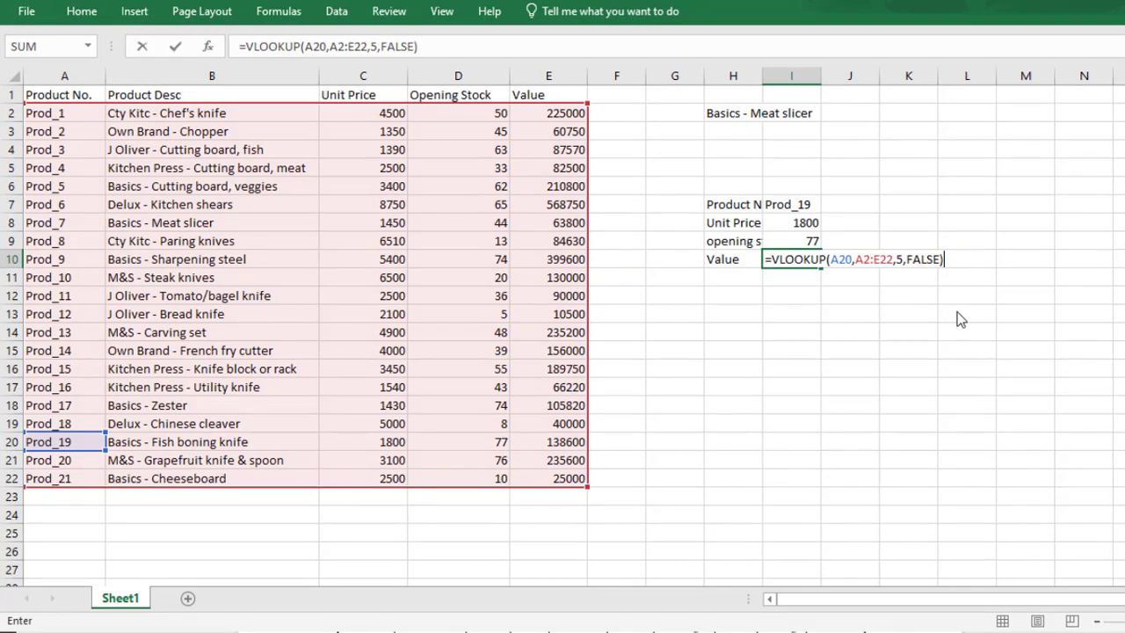
{"action": "key", "text": "Return"}
{"action": "left_click", "coordinate": [833, 258]}
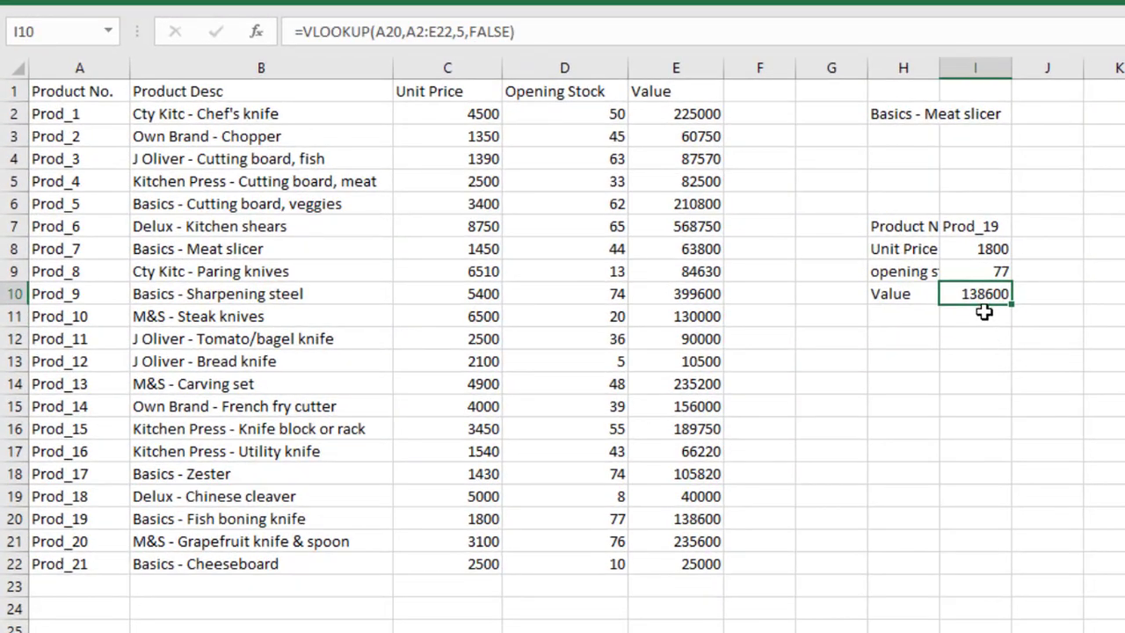
{"action": "left_click", "coordinate": [70, 522]}
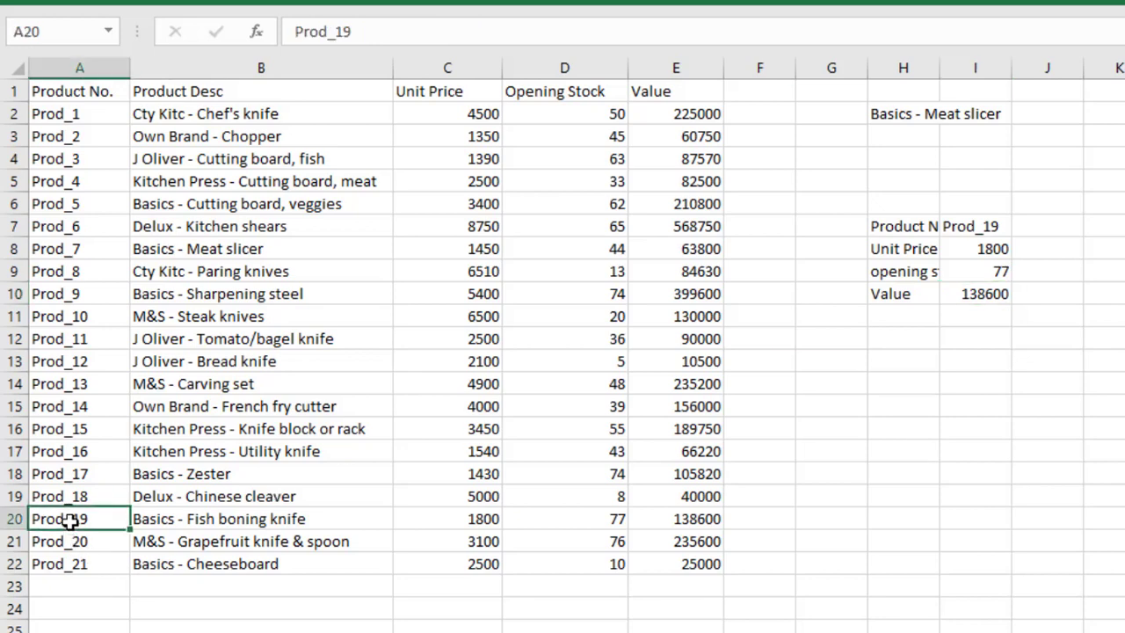
{"action": "key", "text": "Right"}
{"action": "key", "text": "Right"}
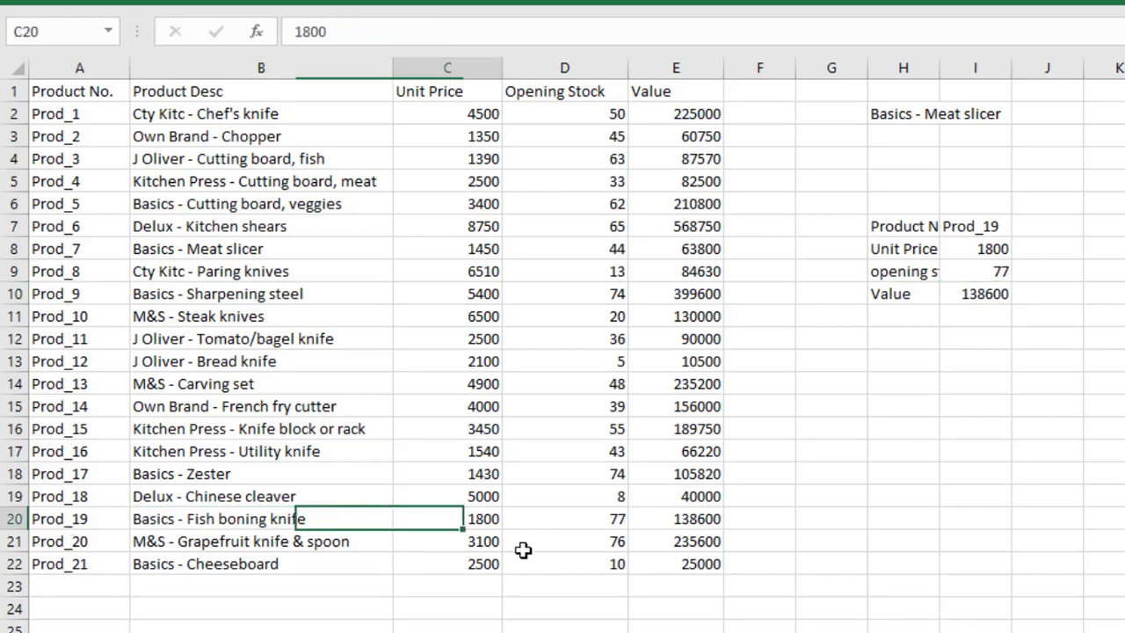
{"action": "left_click", "coordinate": [608, 522]}
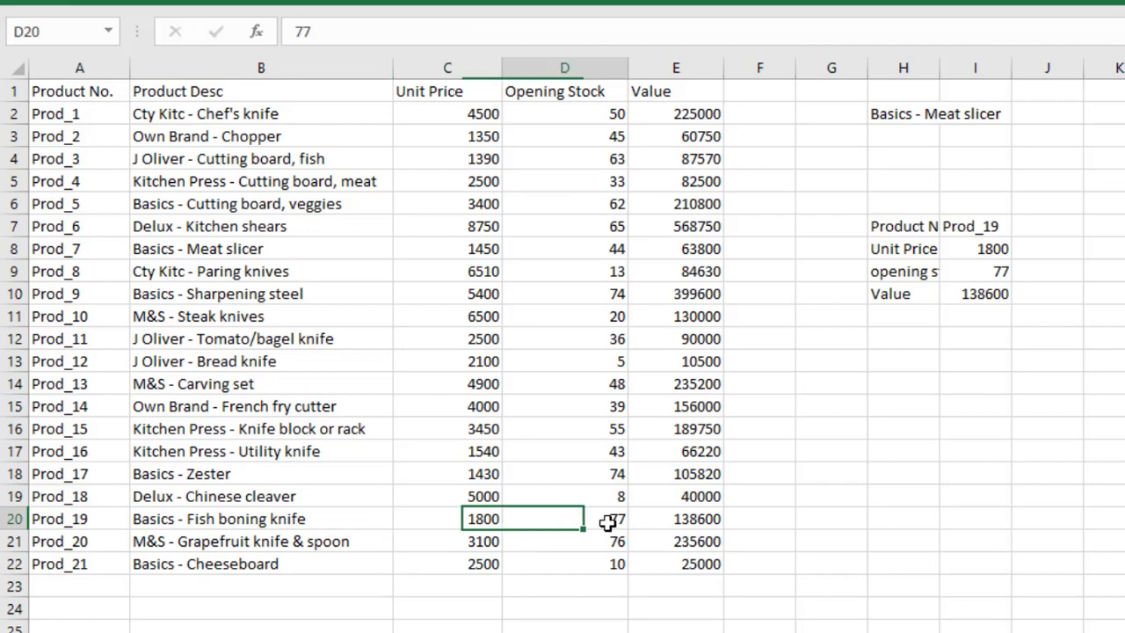
{"action": "key", "text": "Right"}
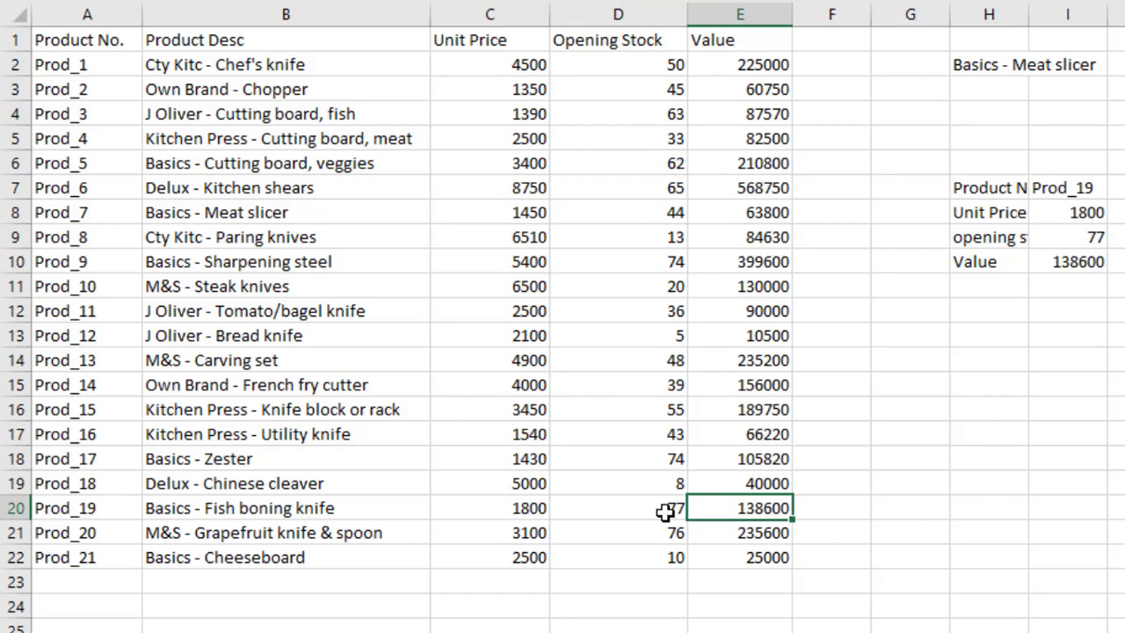
{"action": "left_click", "coordinate": [1116, 458]}
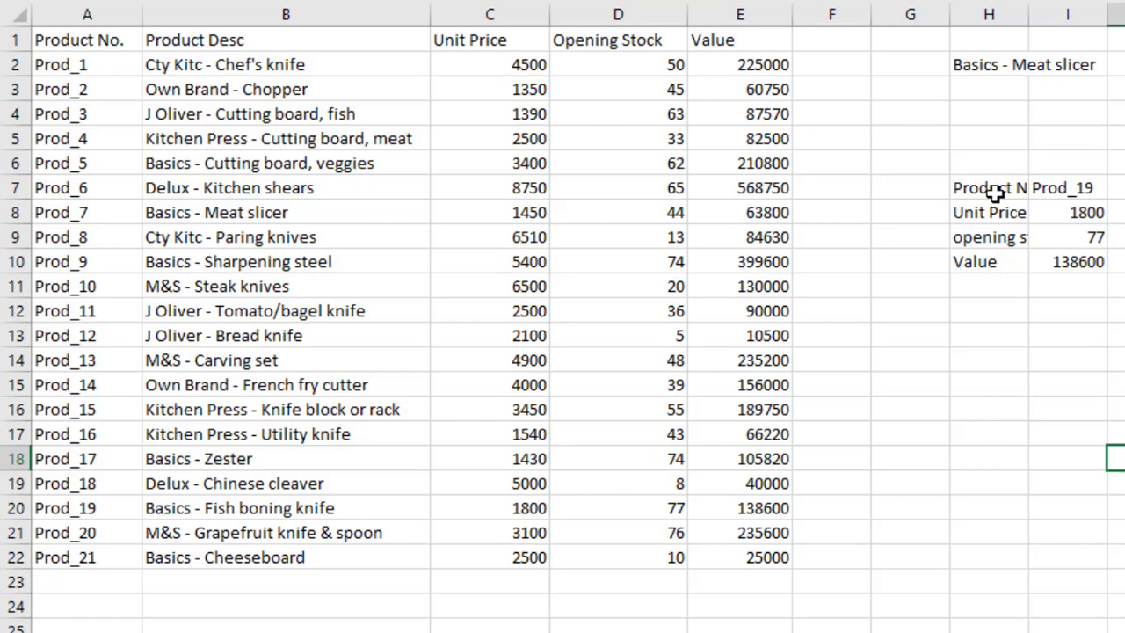
Start =VLOOKUP(A13,A2:E22 in H13 using Prod_12 as the lookup value
{"action": "left_click", "coordinate": [980, 340]}
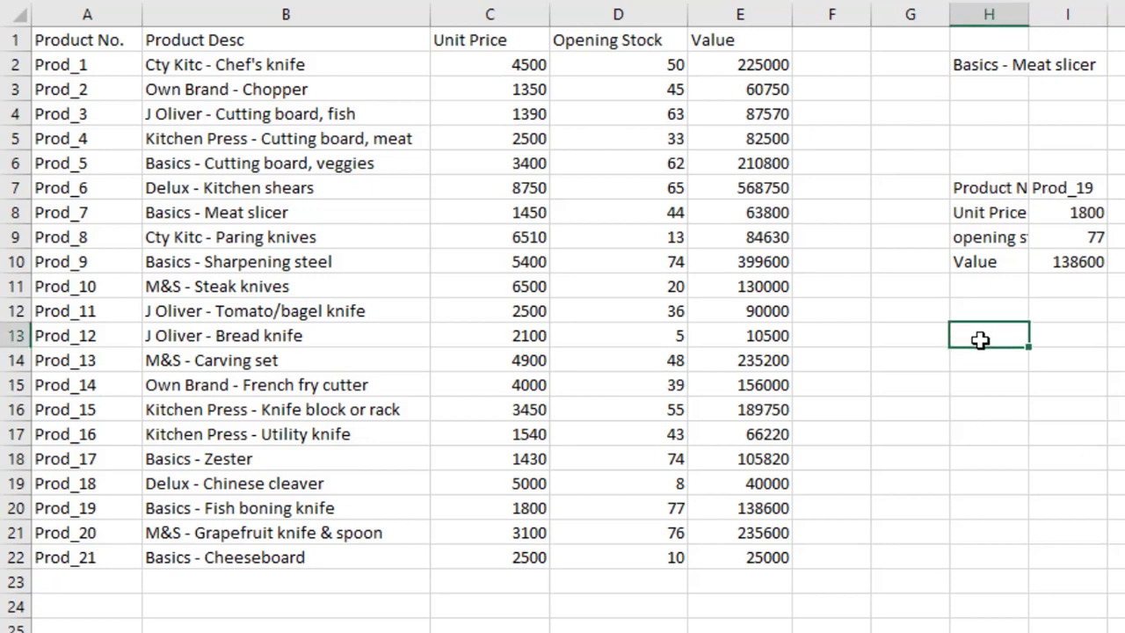
{"action": "type", "text": "=vl"}
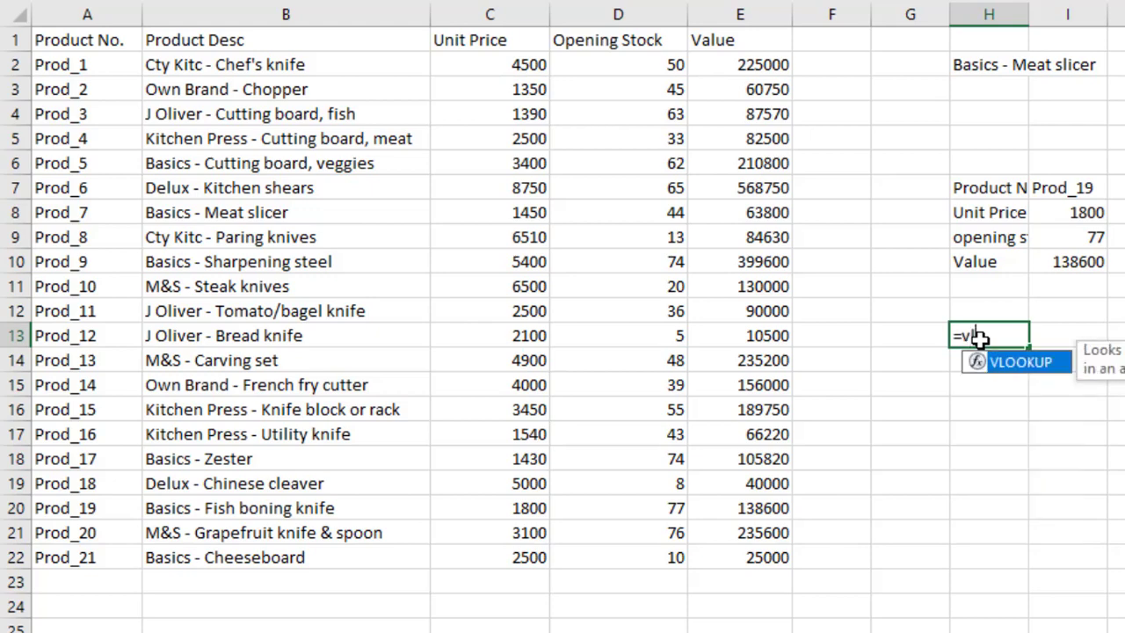
{"action": "type", "text": "o"}
{"action": "double_click", "coordinate": [1014, 366]}
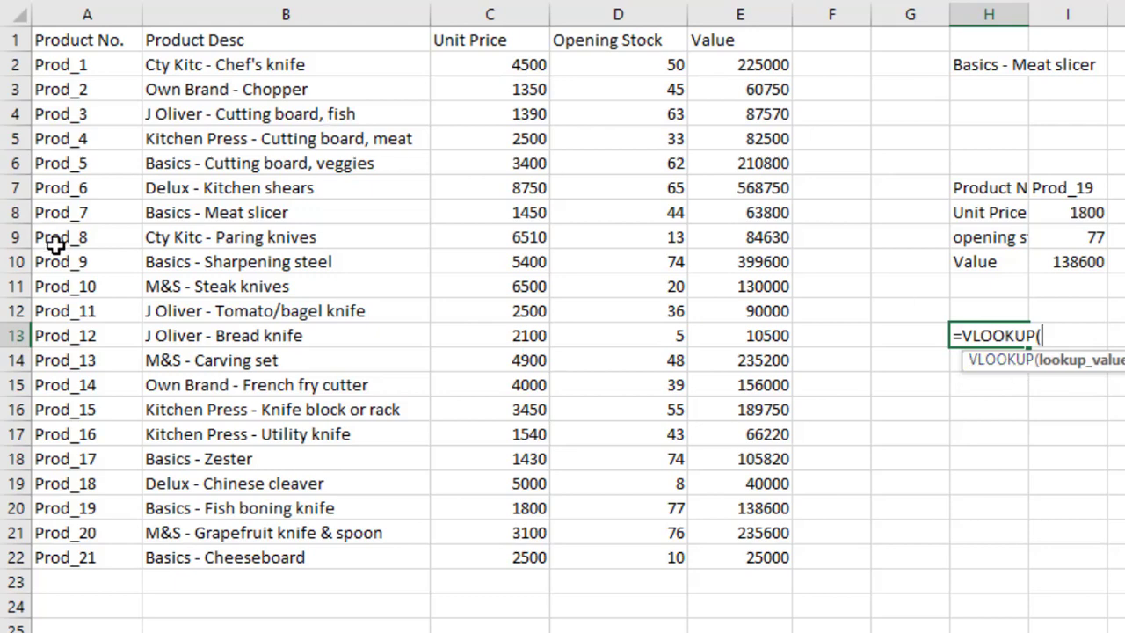
{"action": "left_click", "coordinate": [78, 335]}
{"action": "type", "text": ","}
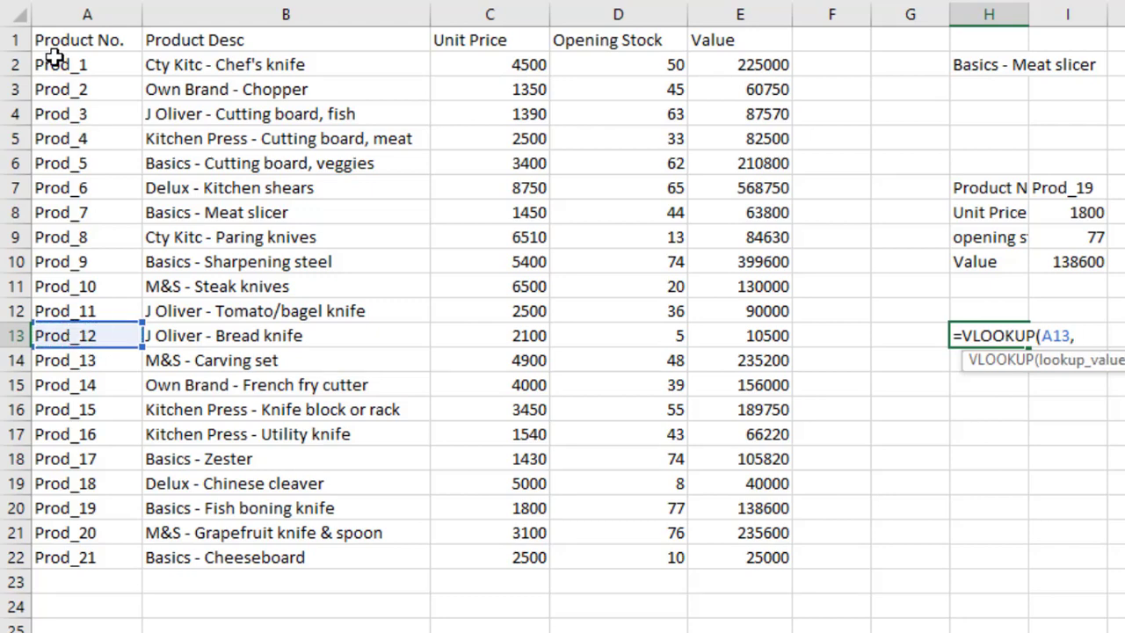
{"action": "left_click_drag", "start_coordinate": [53, 65], "coordinate": [790, 572]}
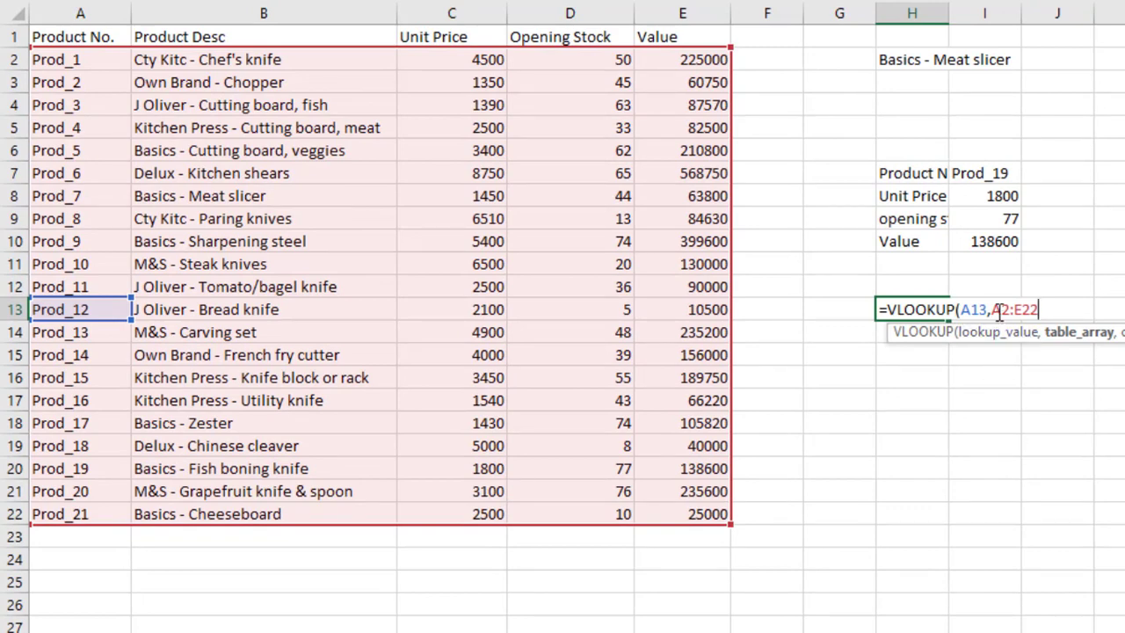
Make the H13 table range absolute as $A$2:$E$22 and add the next comma
{"action": "left_click", "coordinate": [991, 309]}
{"action": "type", "text": "$"}
{"action": "left_click", "coordinate": [1010, 309]}
{"action": "type", "text": "$"}
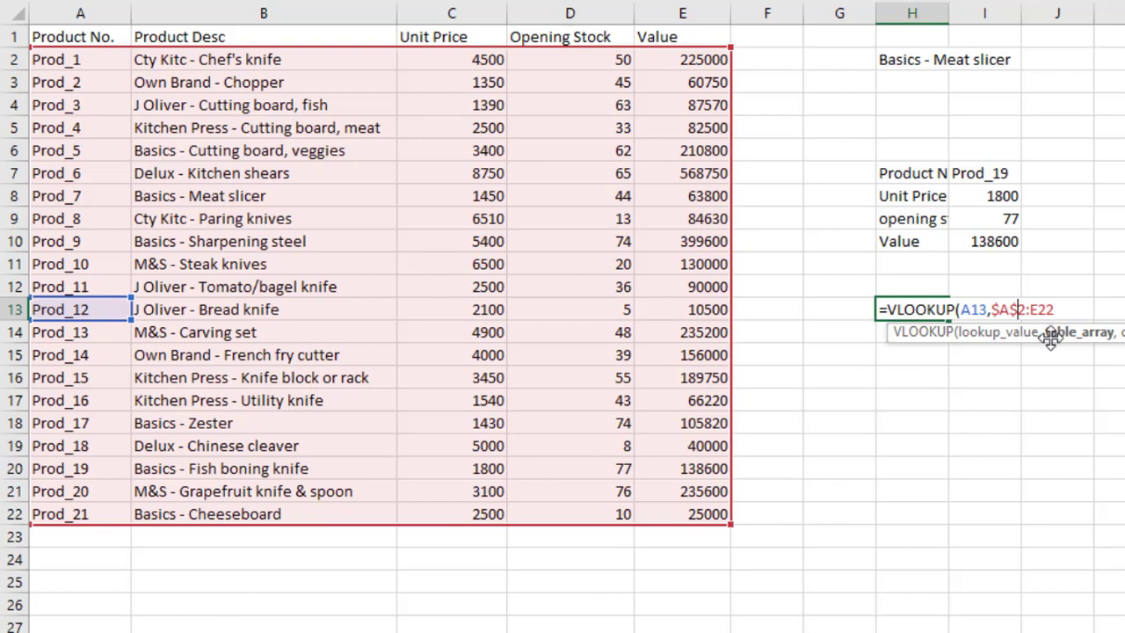
{"action": "left_click", "coordinate": [1034, 314]}
{"action": "type", "text": "$"}
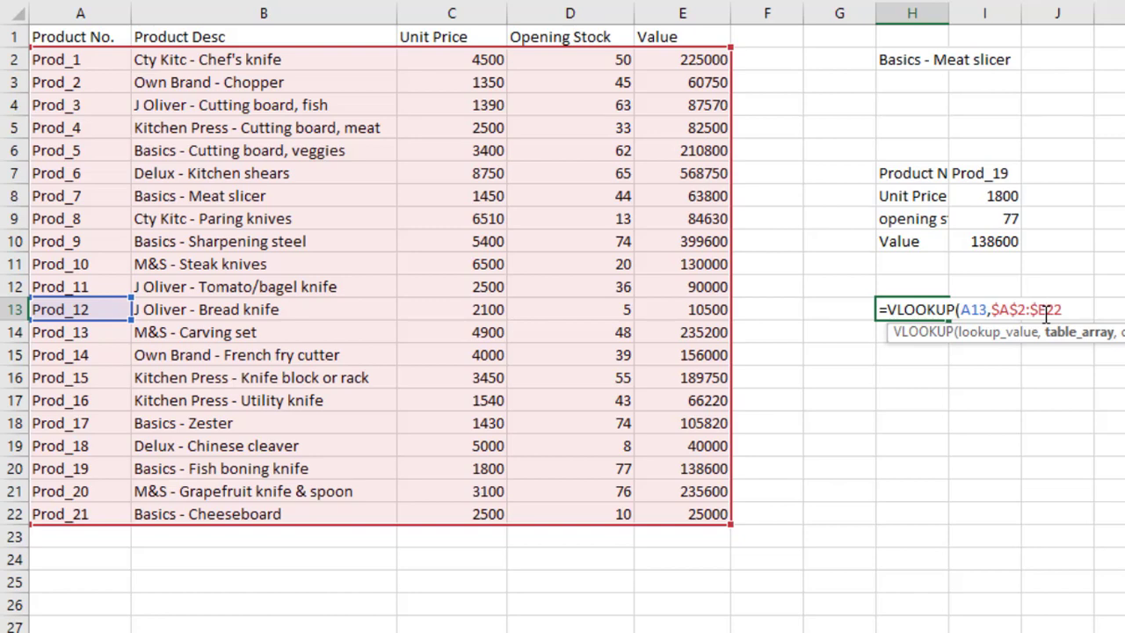
{"action": "left_click", "coordinate": [1046, 309]}
{"action": "type", "text": "$"}
{"action": "left_click", "coordinate": [1072, 312]}
{"action": "type", "text": ","}
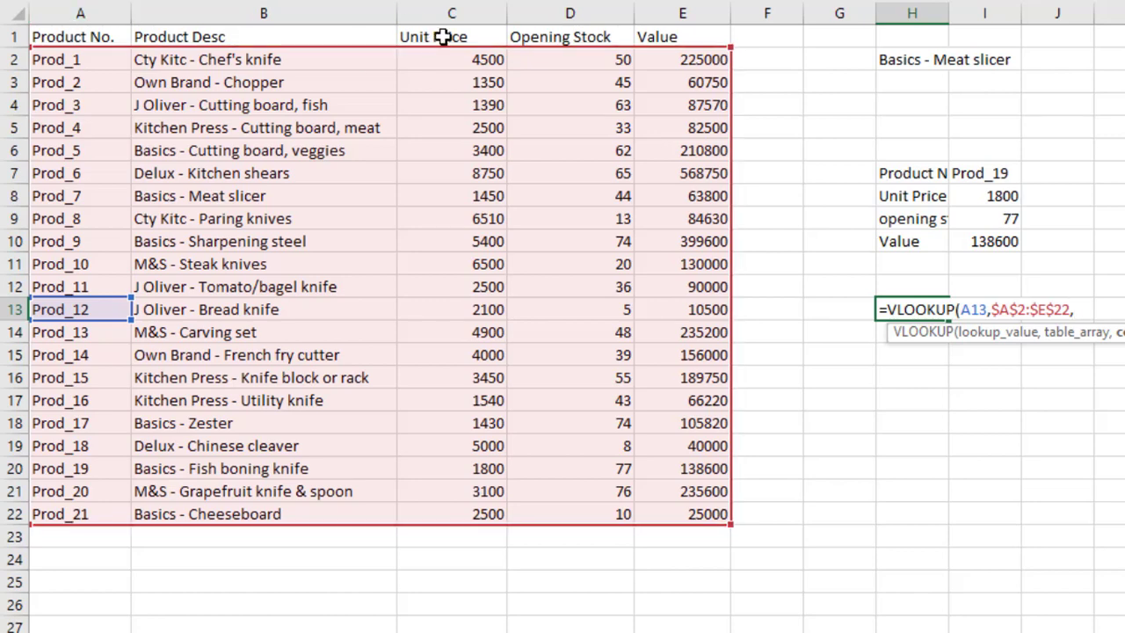
Complete H13 as =VLOOKUP(A13,$A$2:$E$22,3,FALSE), returning Prod_12's price 2100
{"action": "key", "text": "BackSpace"}
{"action": "type", "text": "3,"}
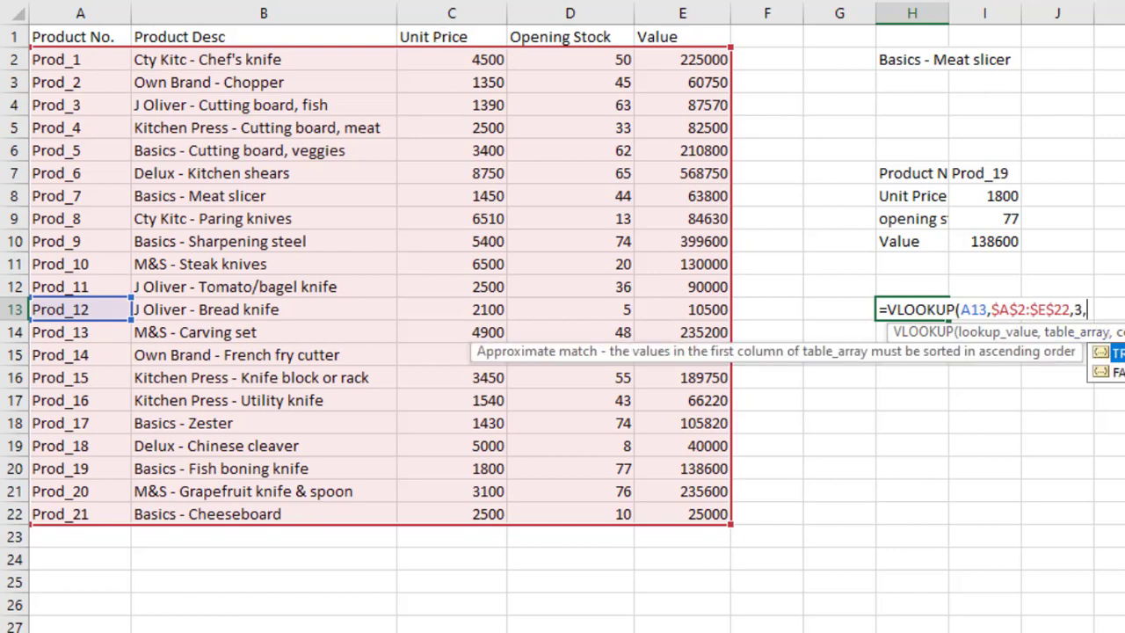
{"action": "key", "text": "Down"}
{"action": "key", "text": "Tab"}
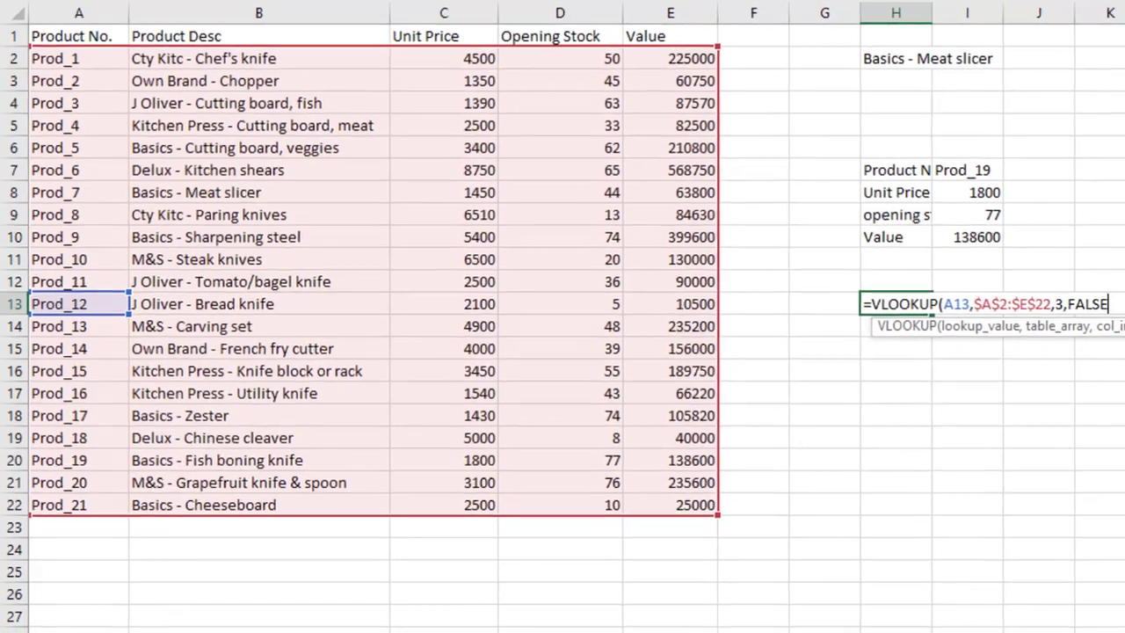
{"action": "type", "text": ")"}
{"action": "key", "text": "Return"}
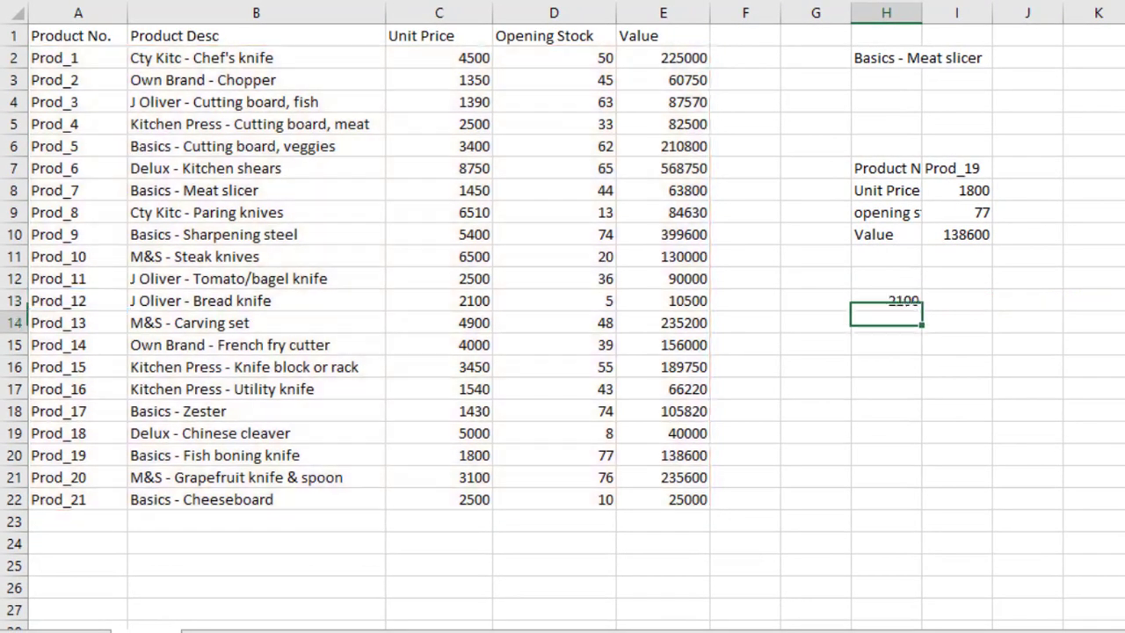
{"action": "left_click", "coordinate": [907, 300]}
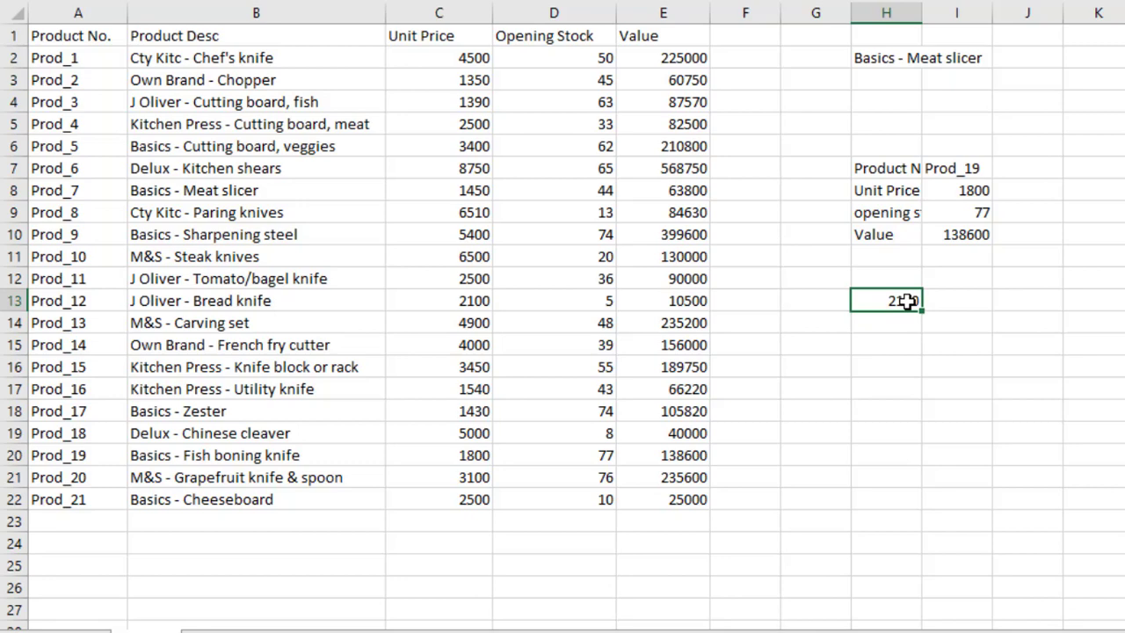